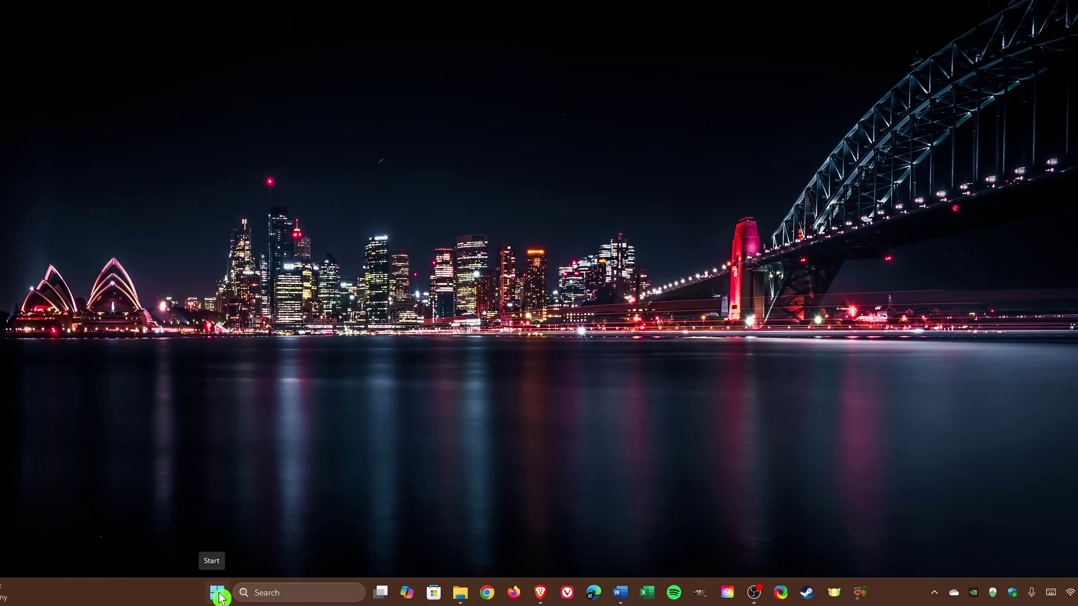
- Open Settings from the Start right-click menu and go to Apps > Default apps
right_click(240, 593)
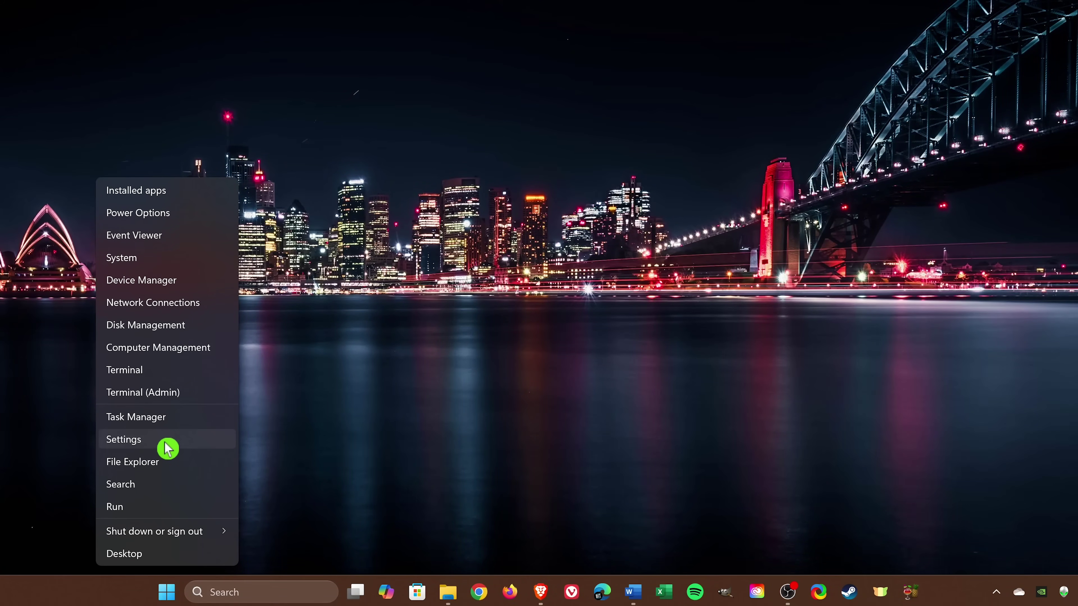
left_click(166, 445)
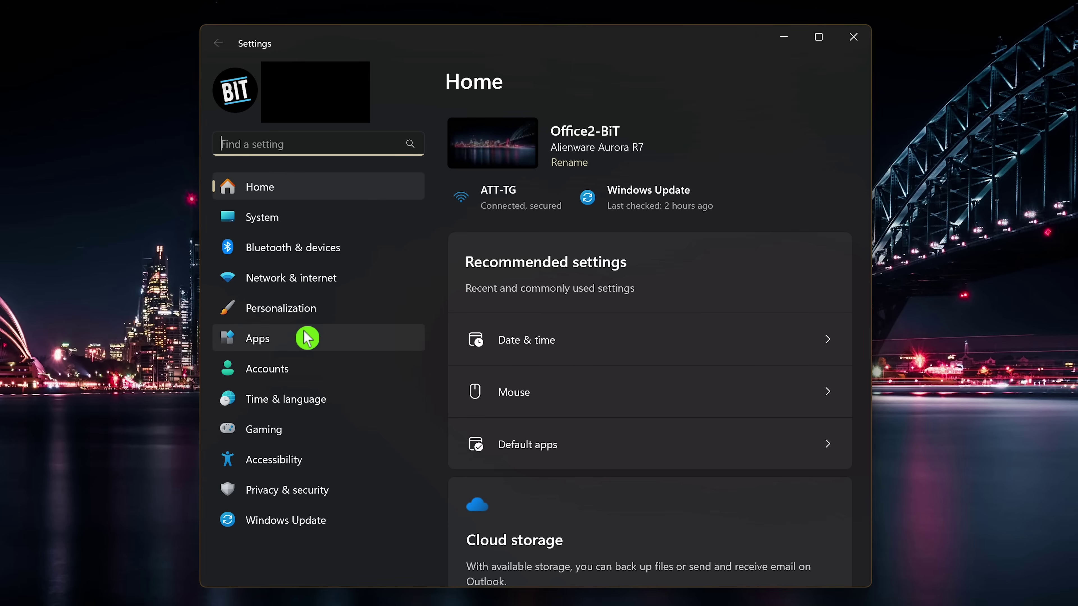
left_click(308, 349)
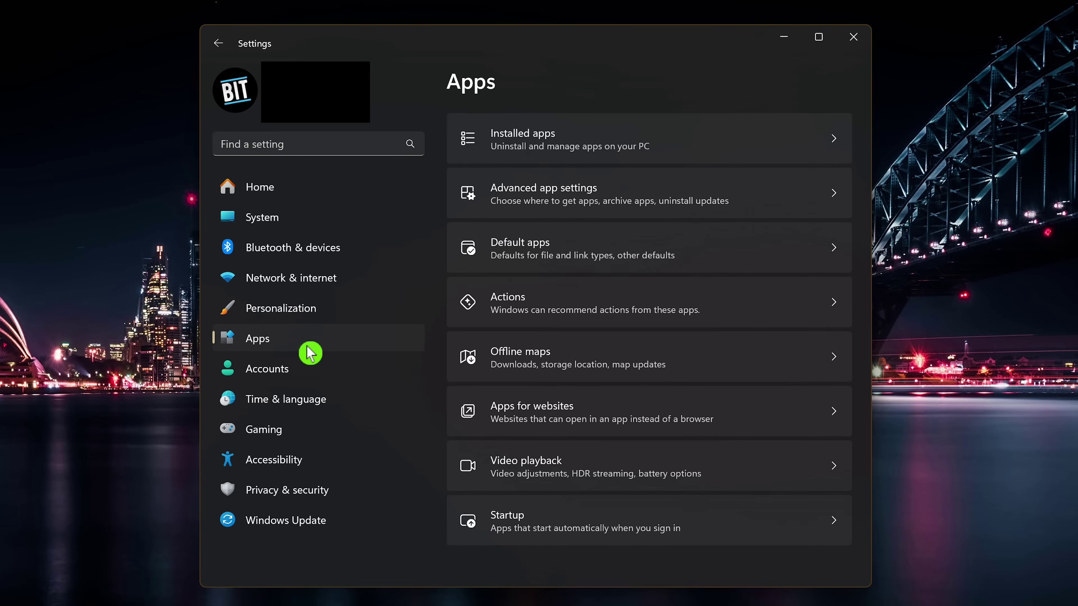
left_click(588, 242)
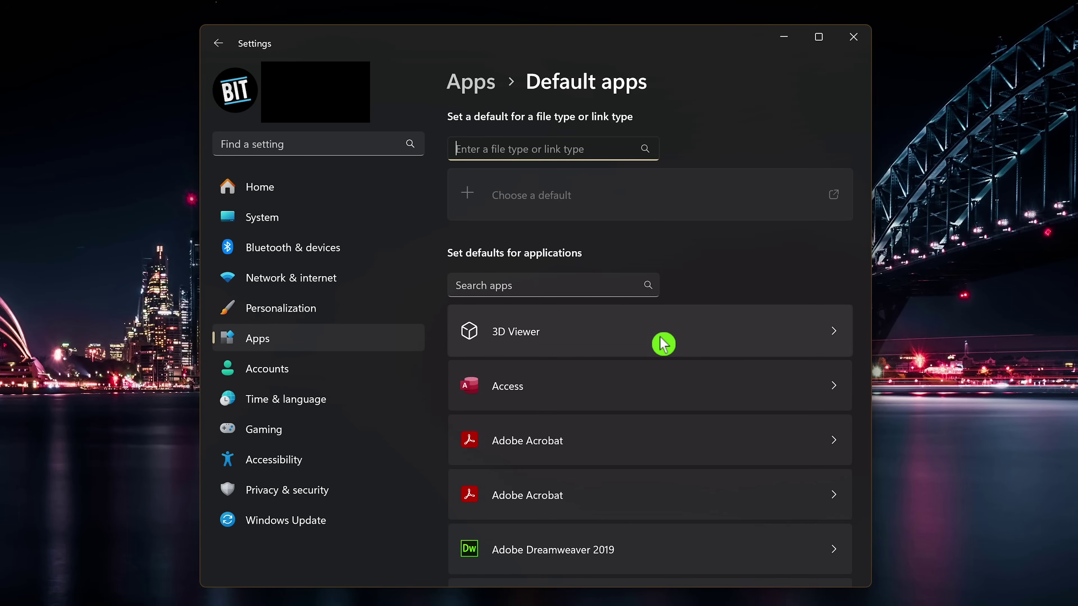
- Open Brave's file-type associations and check the .html app chooser without changing it
scroll(663, 344, "down", 20)
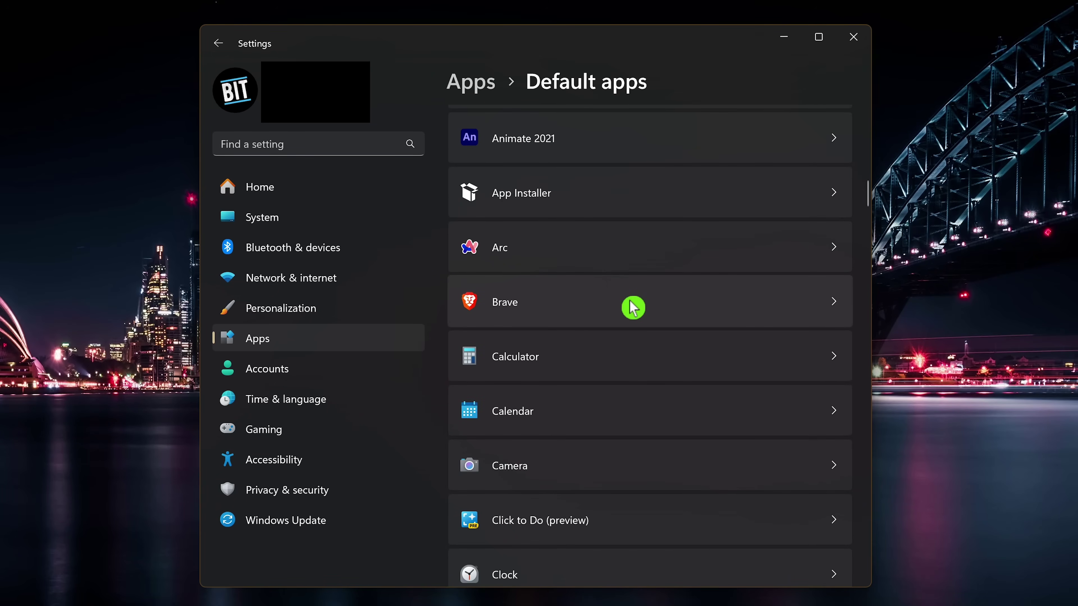
left_click(633, 308)
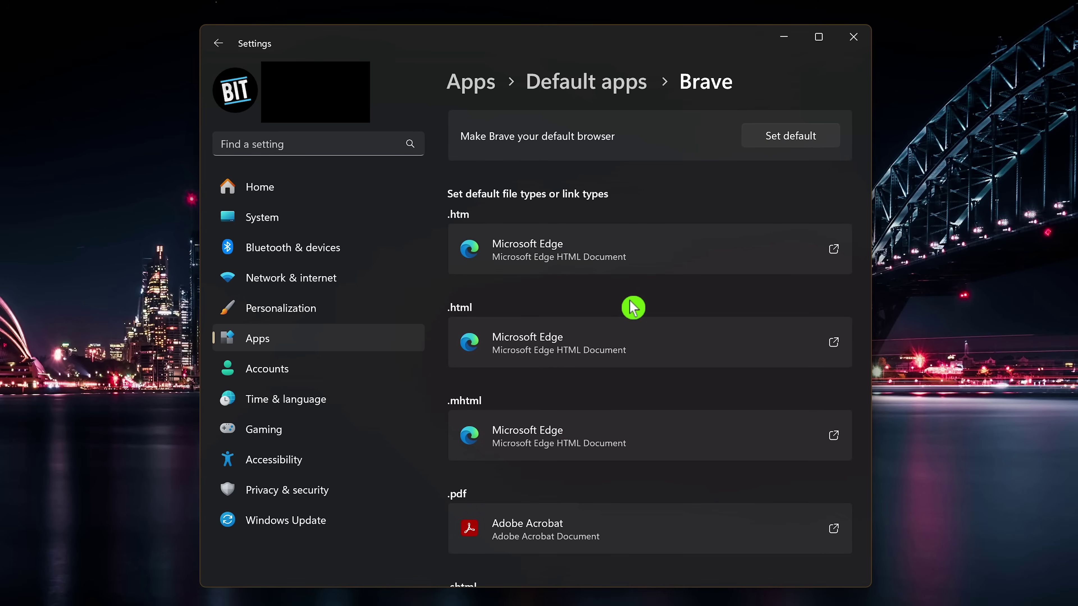
left_click(657, 339)
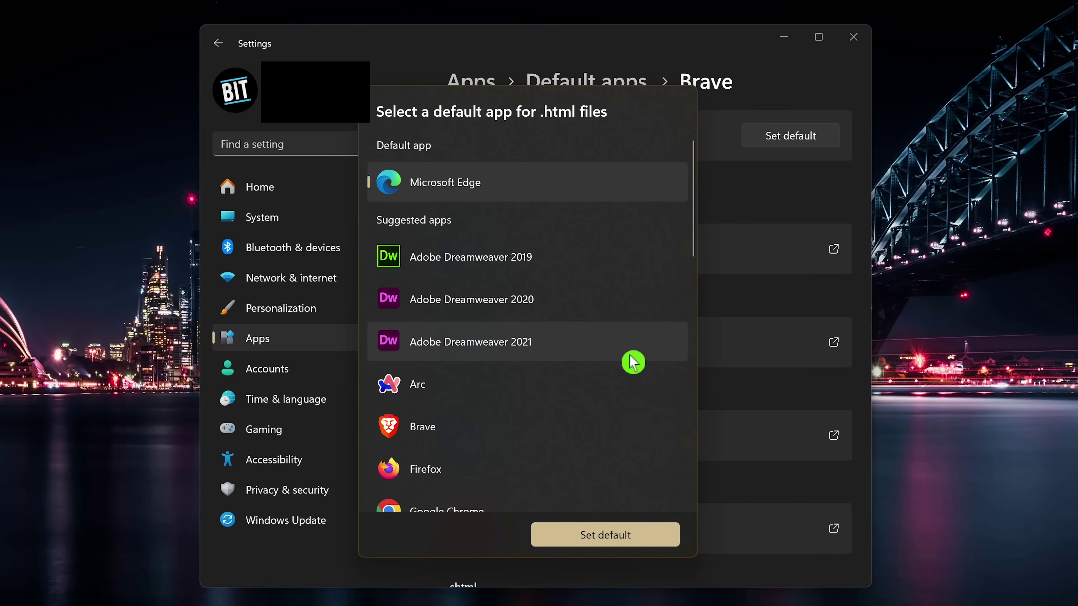
left_click(616, 528)
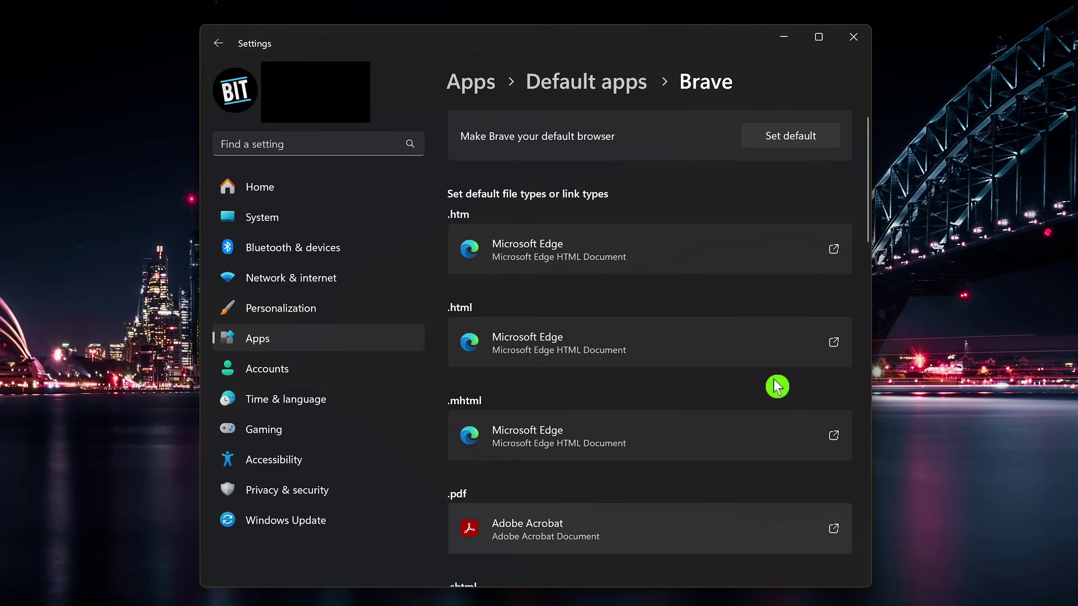
- Make Brave the default browser and assign Brave to .mhtml files
left_click(787, 140)
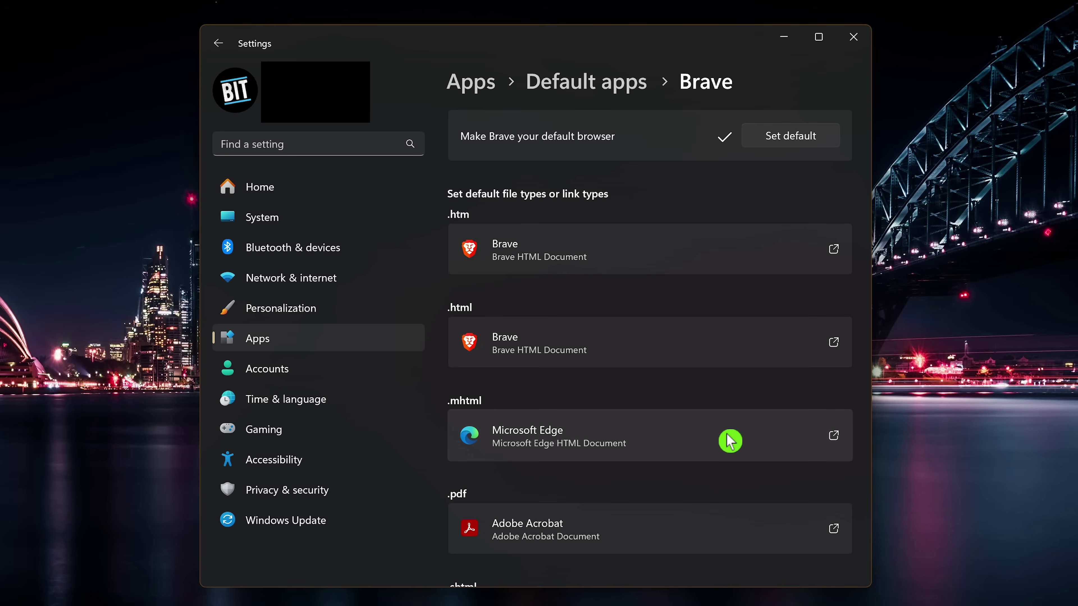
left_click(687, 444)
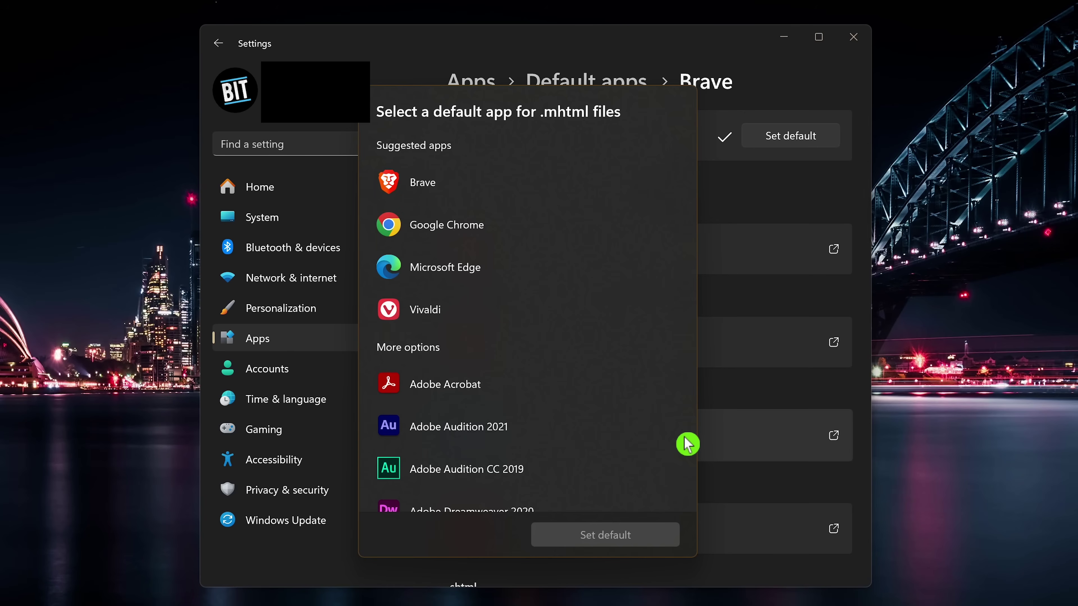
left_click(463, 192)
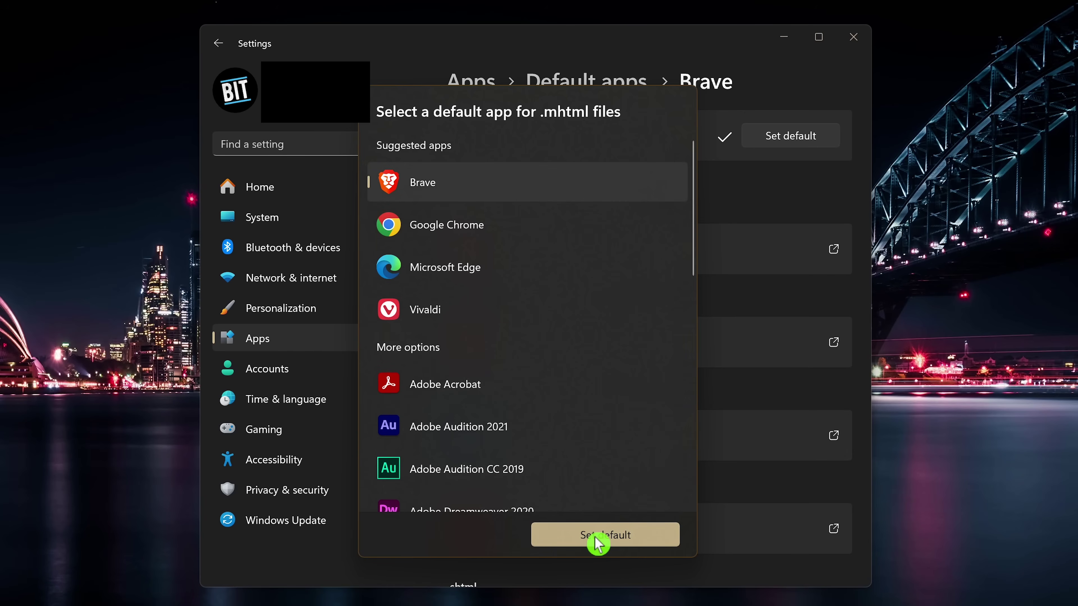
left_click(642, 543)
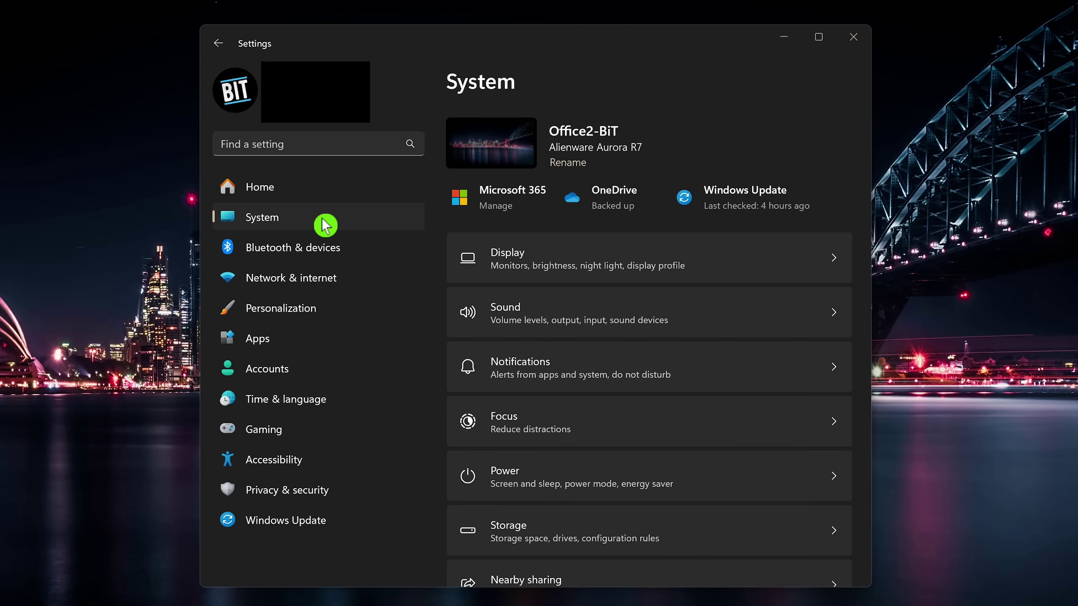
- Open Apps > Installed apps and scroll down to the Dell apps
left_click(301, 344)
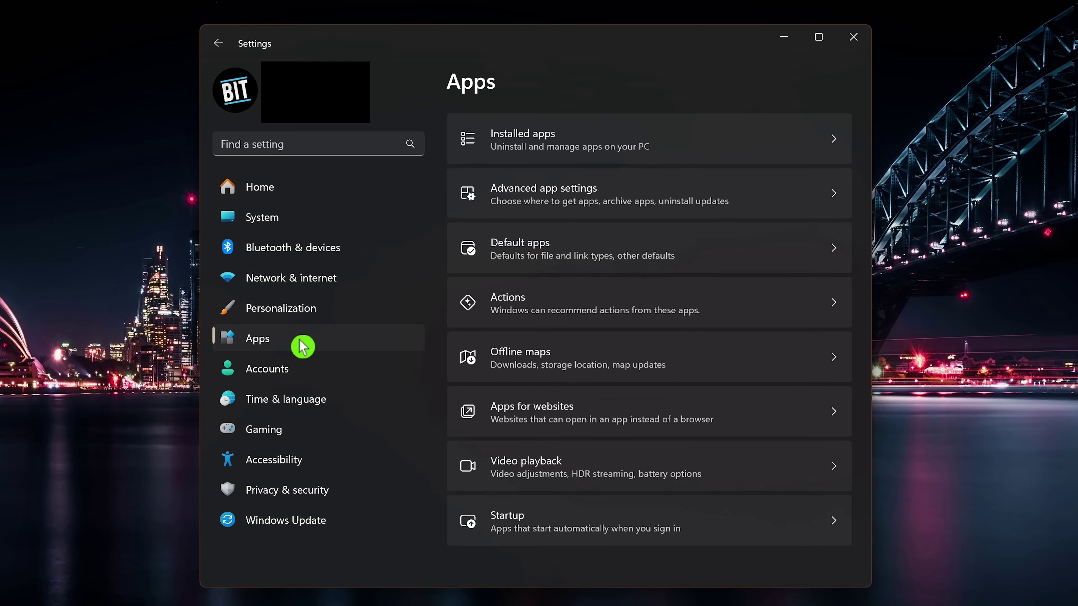
left_click(642, 140)
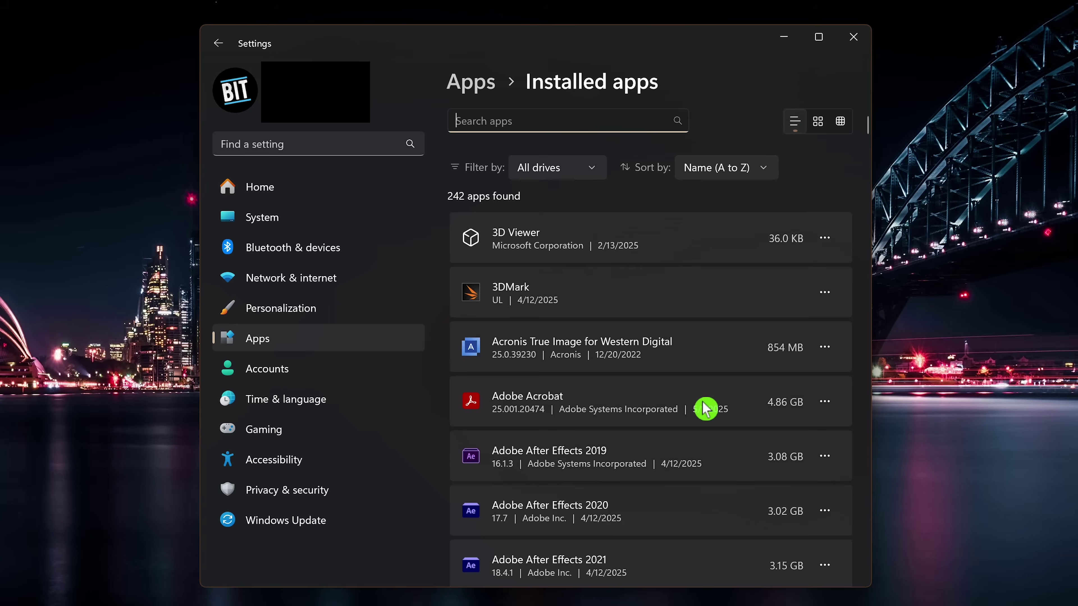
scroll(704, 411, "down", 10)
scroll(703, 414, "down", 20)
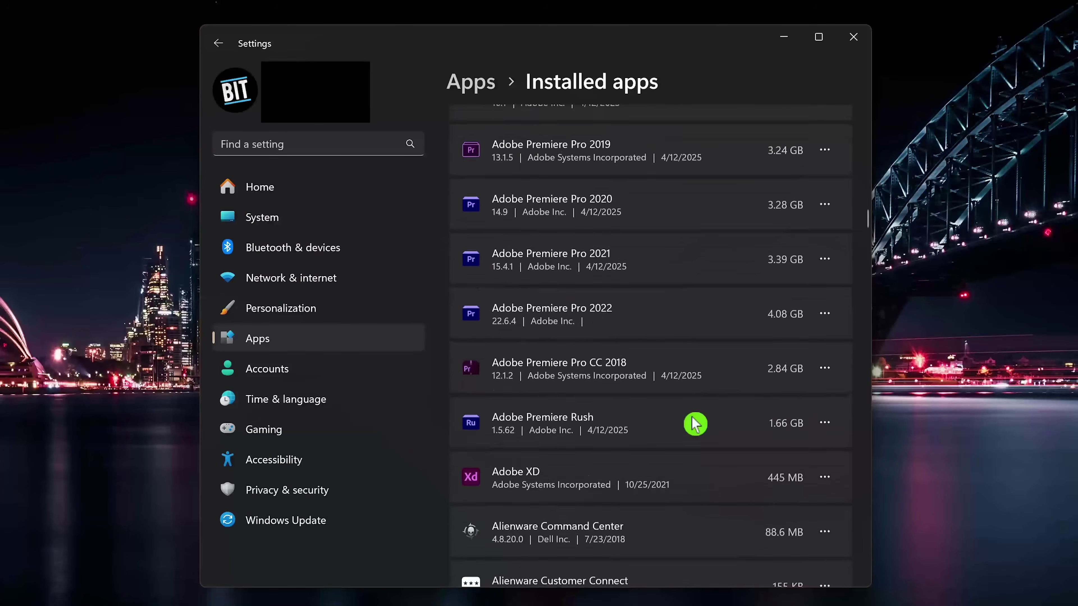
scroll(692, 423, "down", 20)
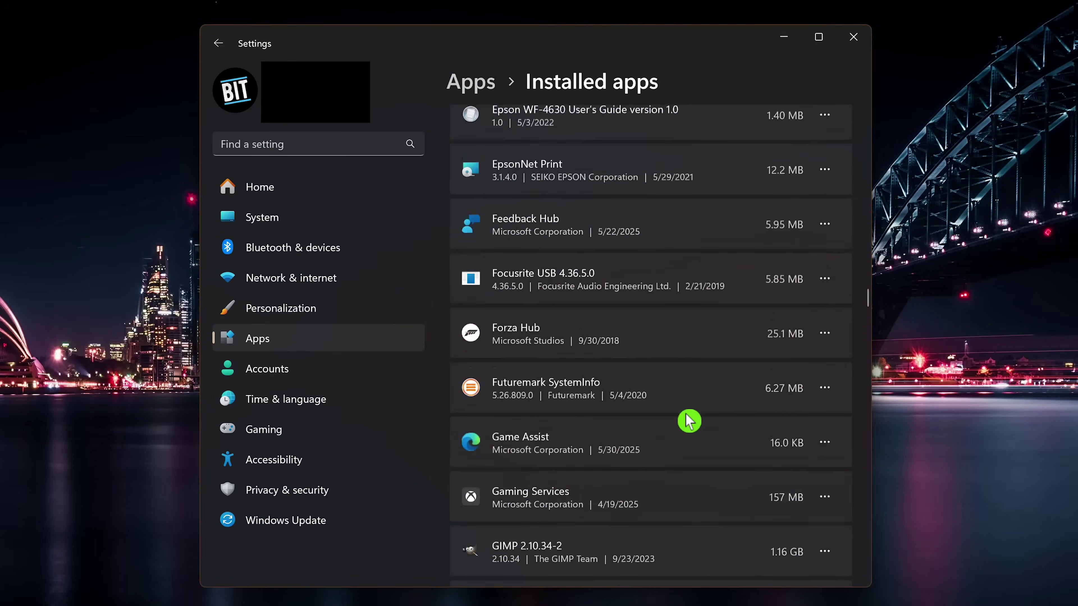
scroll(687, 421, "down", 20)
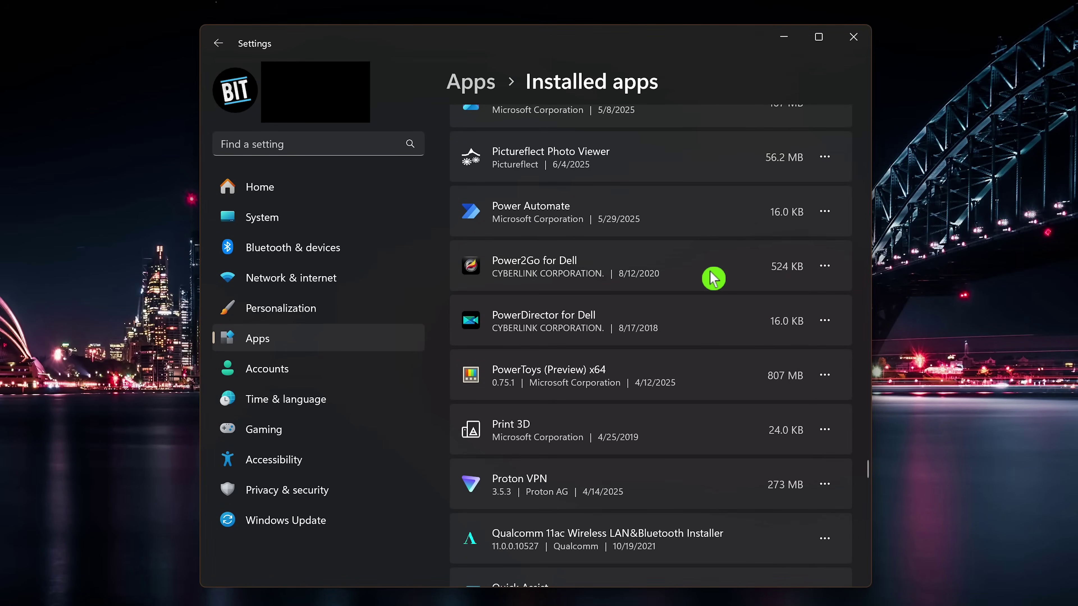
- Uninstall Power2Go for Dell and PowerDirector for Dell, confirming each removal
left_click(826, 271)
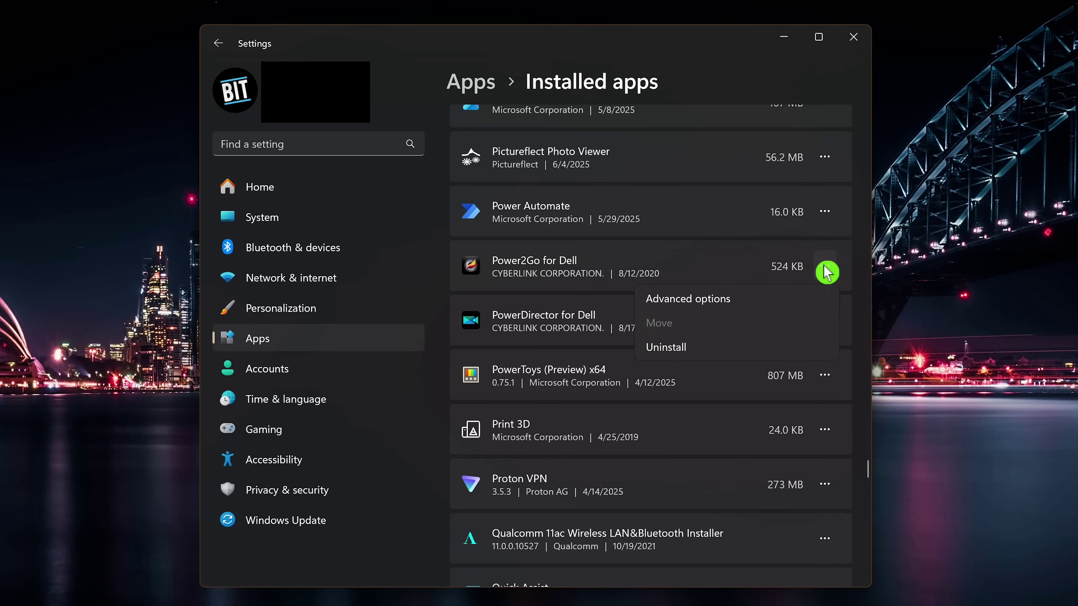
left_click(717, 355)
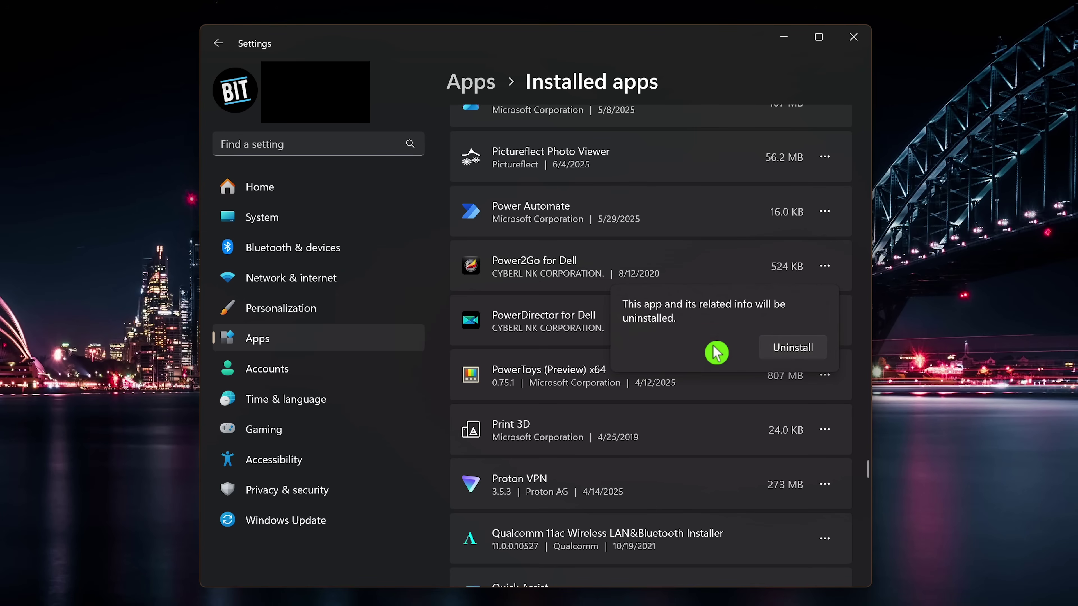
left_click(806, 353)
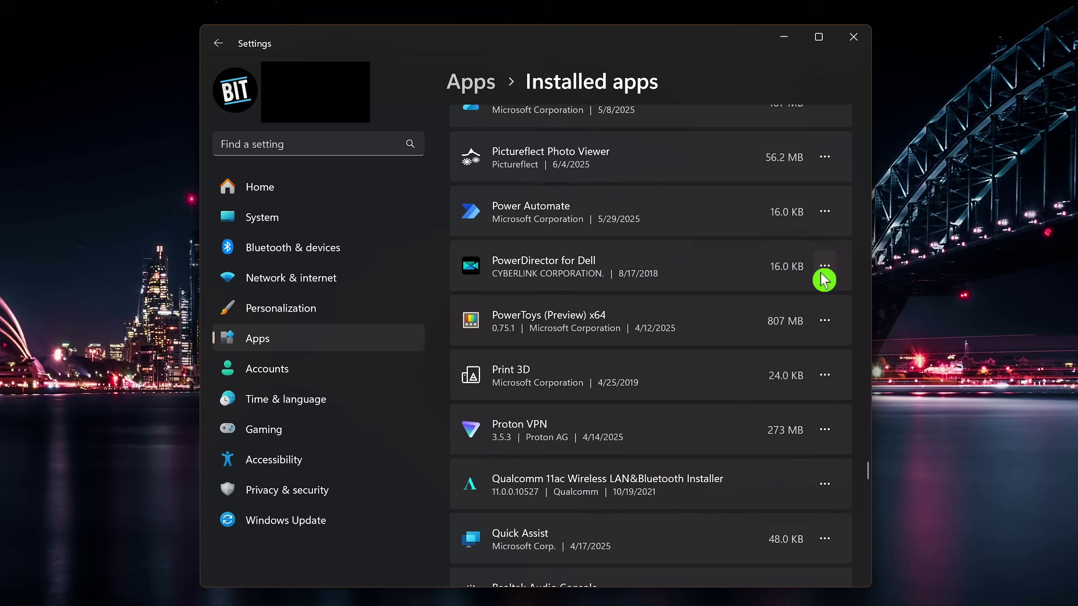
left_click(824, 274)
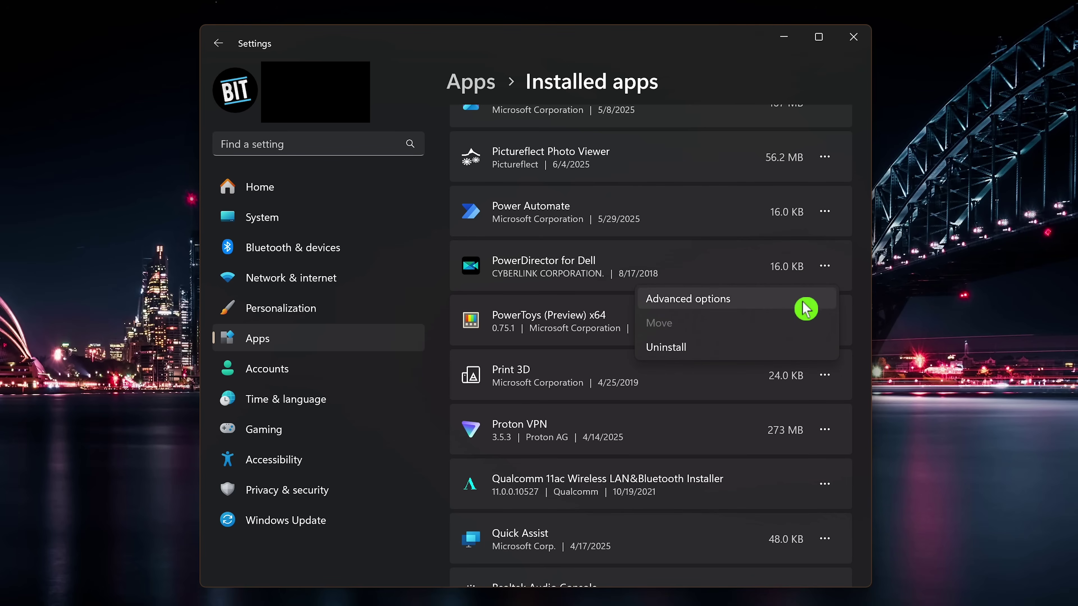
left_click(706, 352)
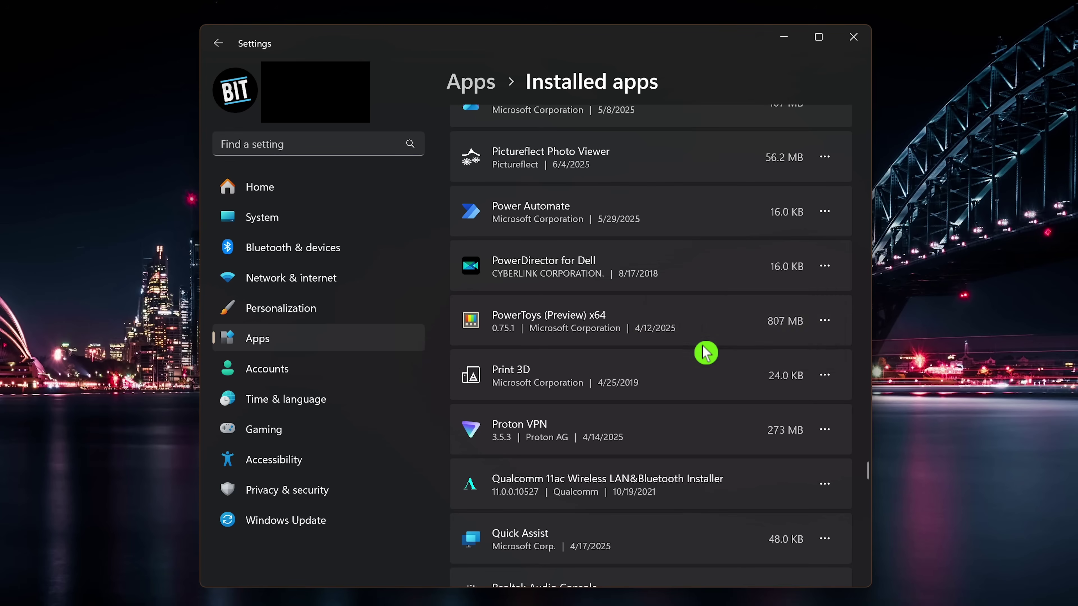
left_click(802, 355)
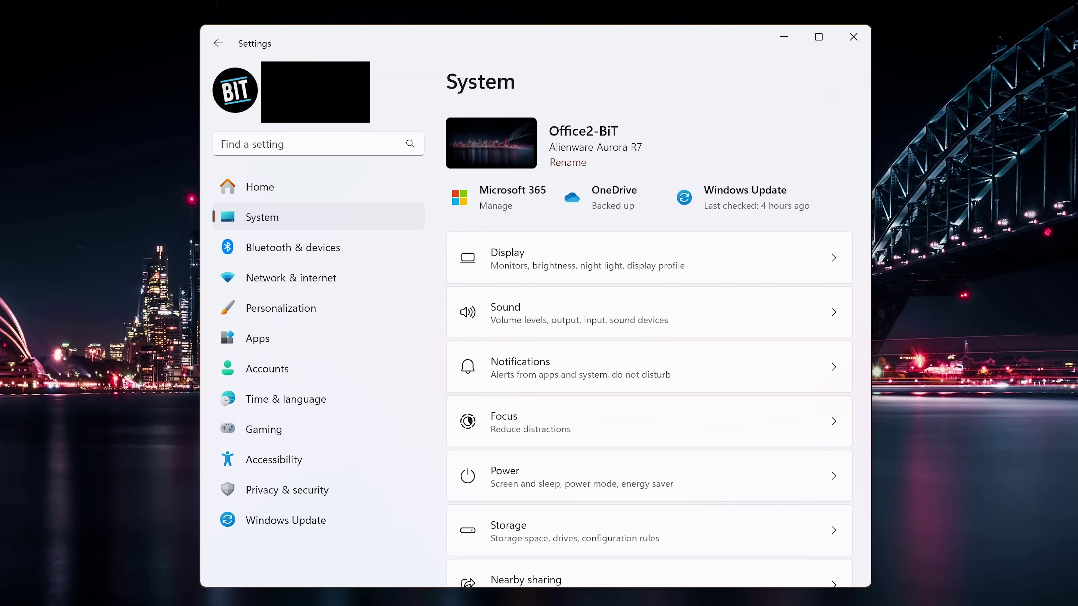
- In Personalization > Colors, change 'Choose your mode' from Light to Dark
left_click(343, 309)
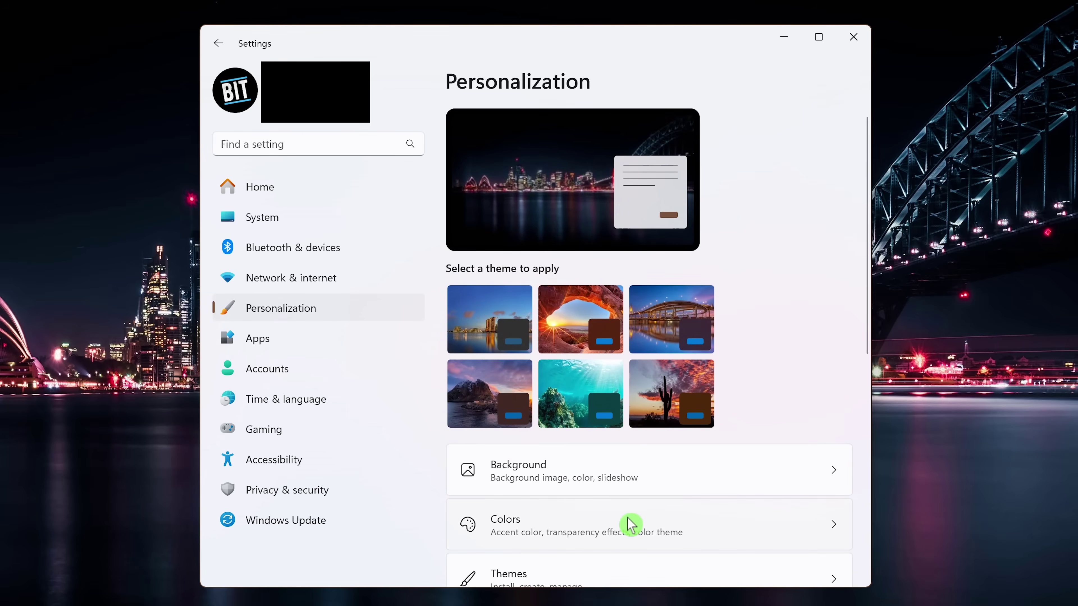
left_click(630, 524)
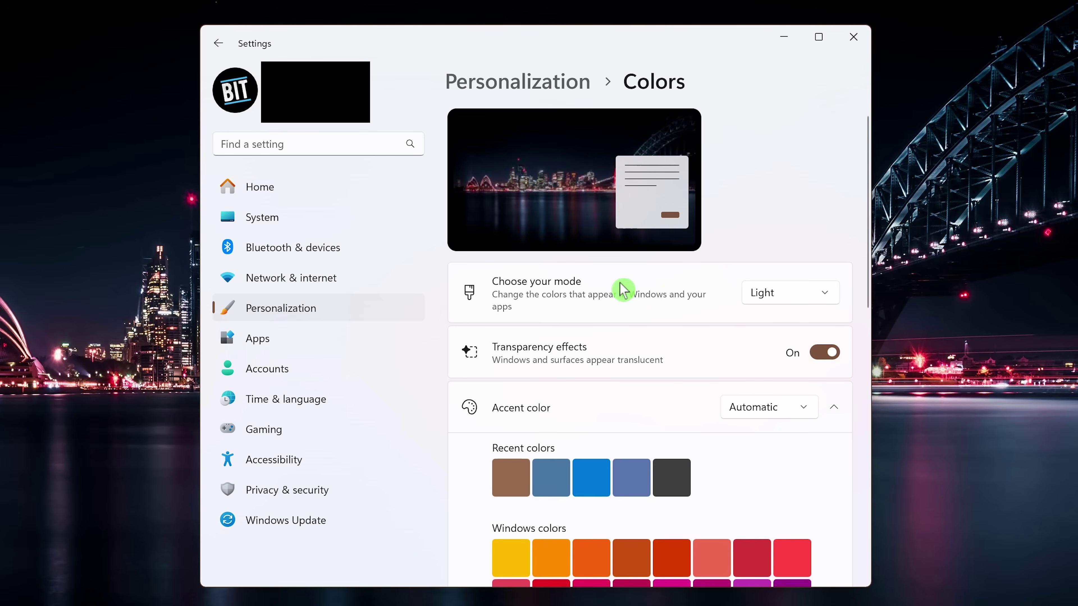
left_click(810, 297)
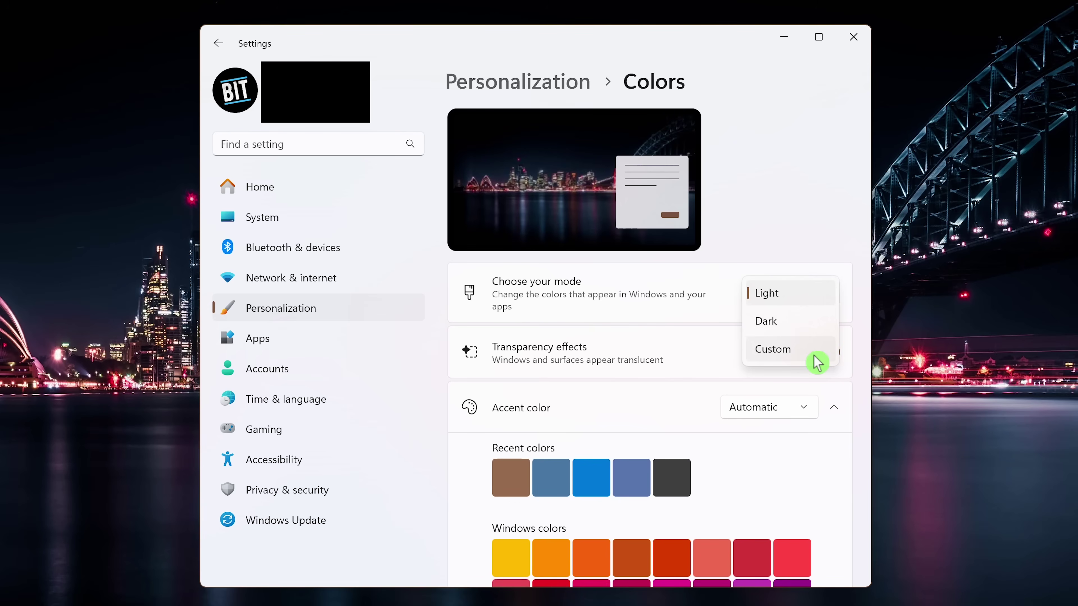
left_click(766, 322)
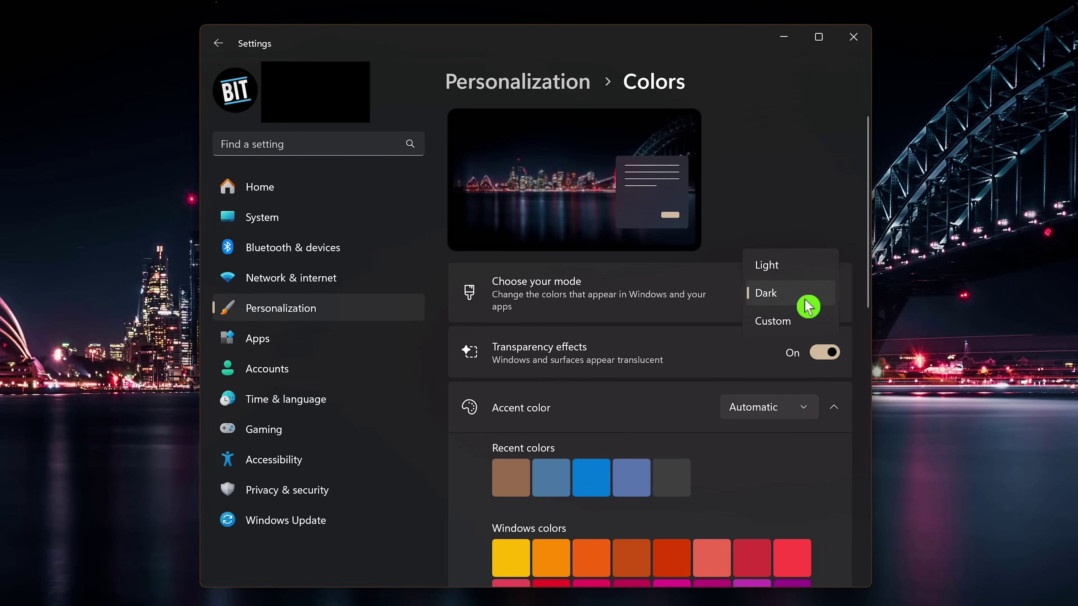
left_click(798, 319)
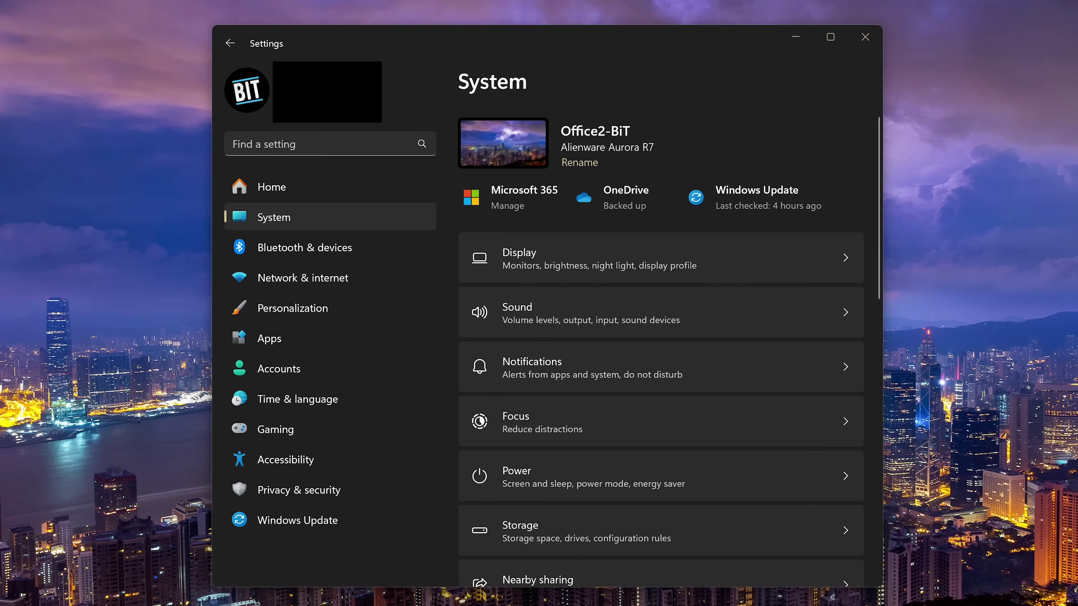
- Turn off advertising ID, language list, app-launch tracking, suggested content and Settings notifications
left_click(359, 495)
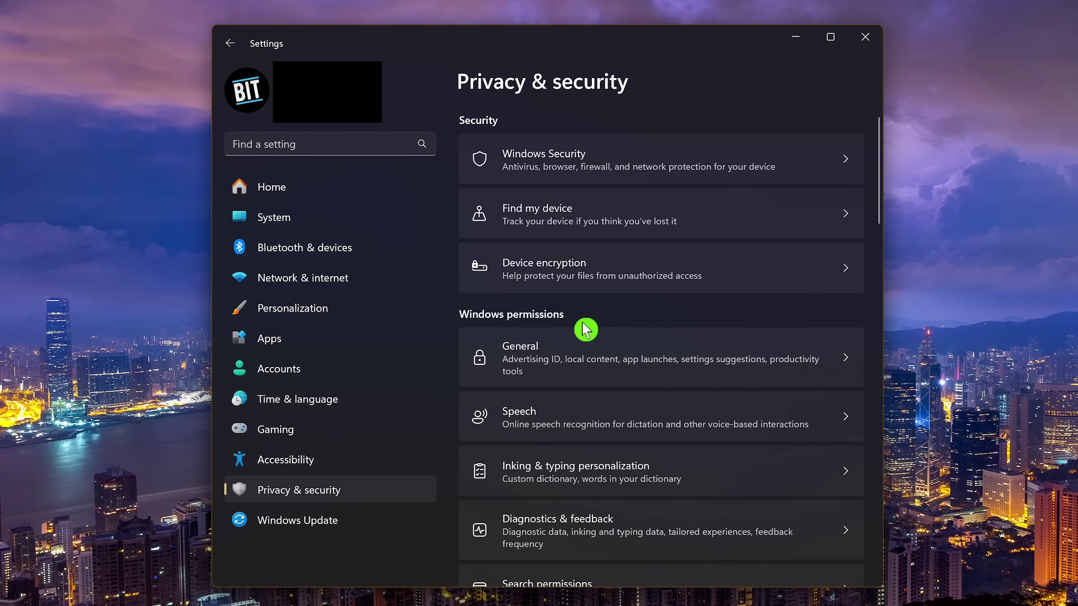
left_click(582, 363)
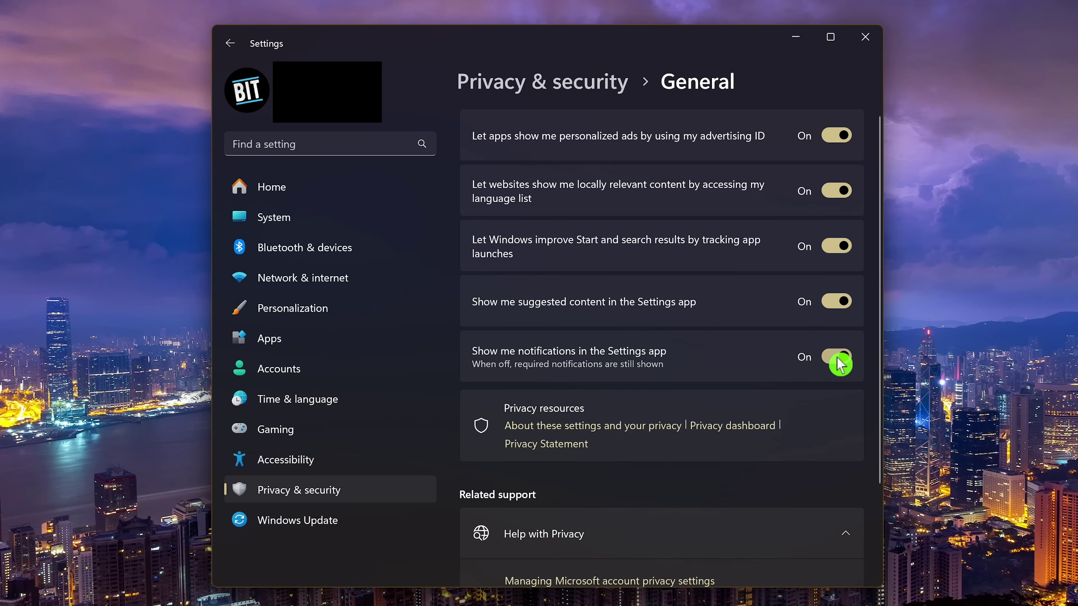
left_click(842, 143)
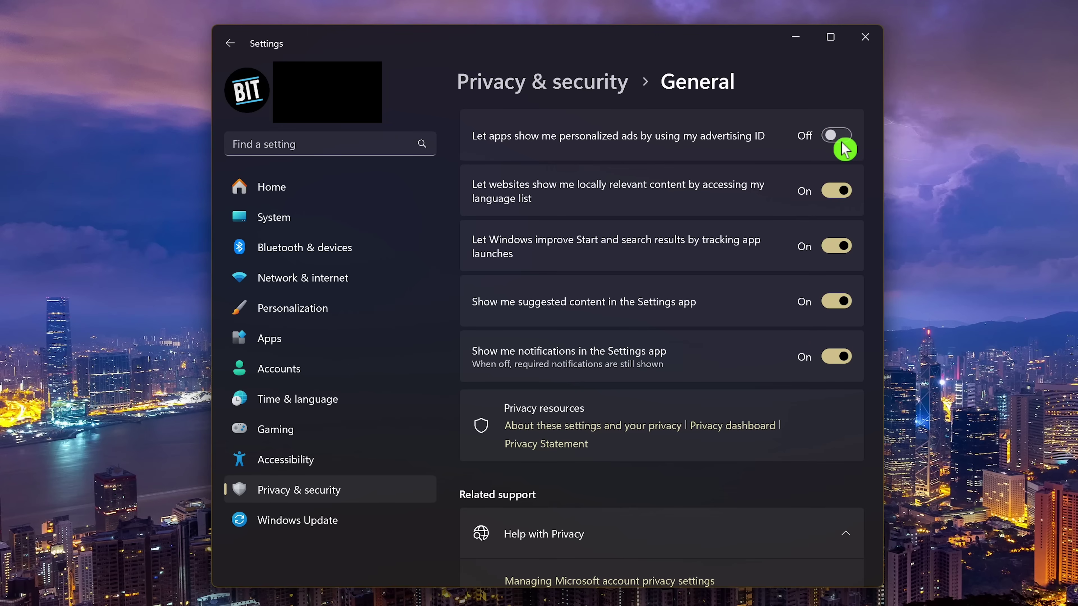
left_click(839, 196)
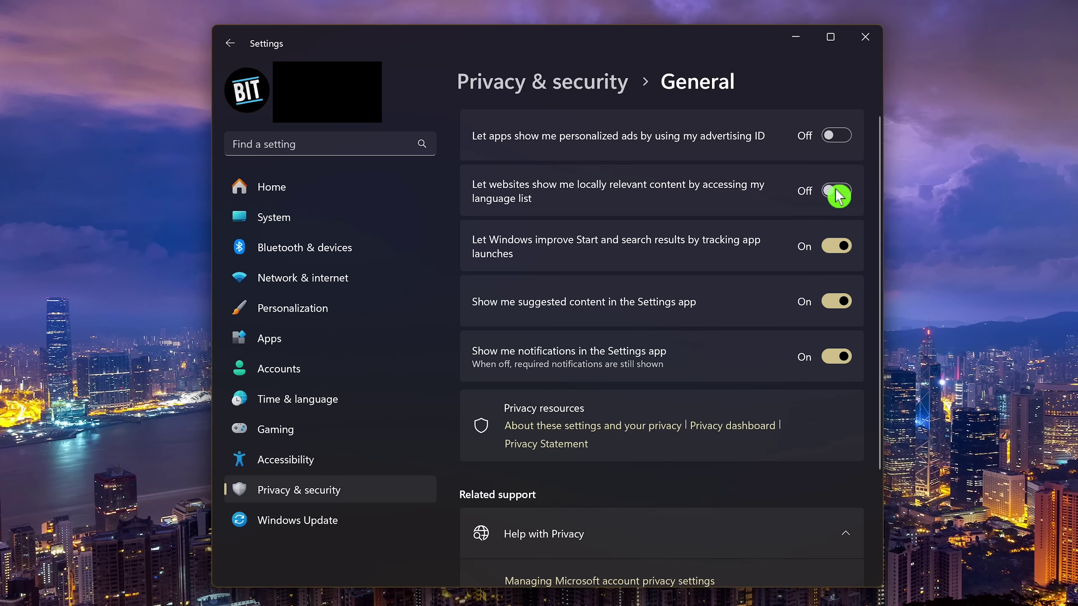
left_click(841, 255)
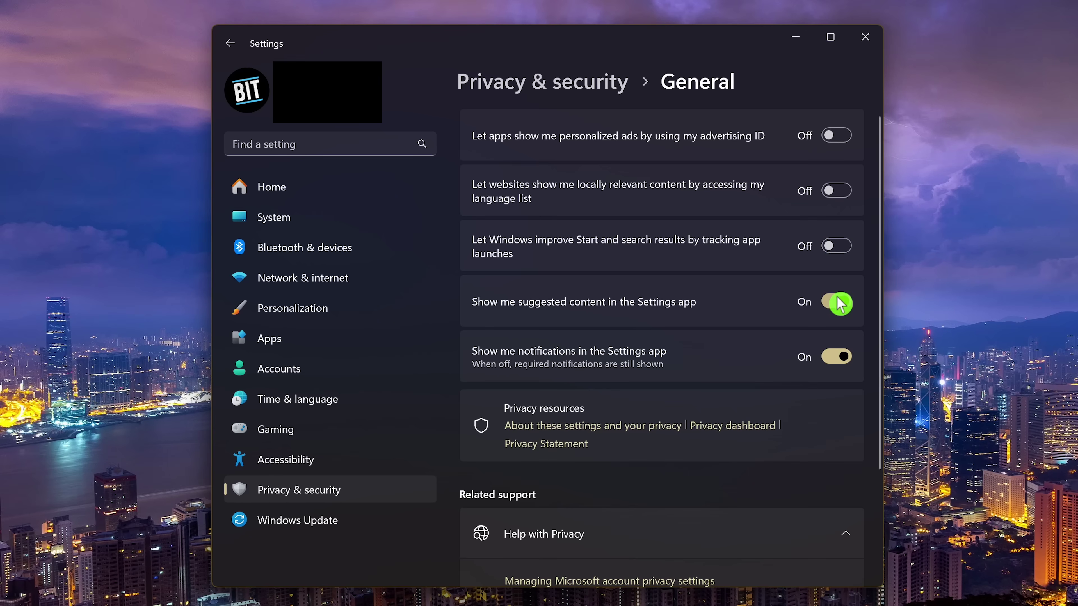
left_click(838, 312)
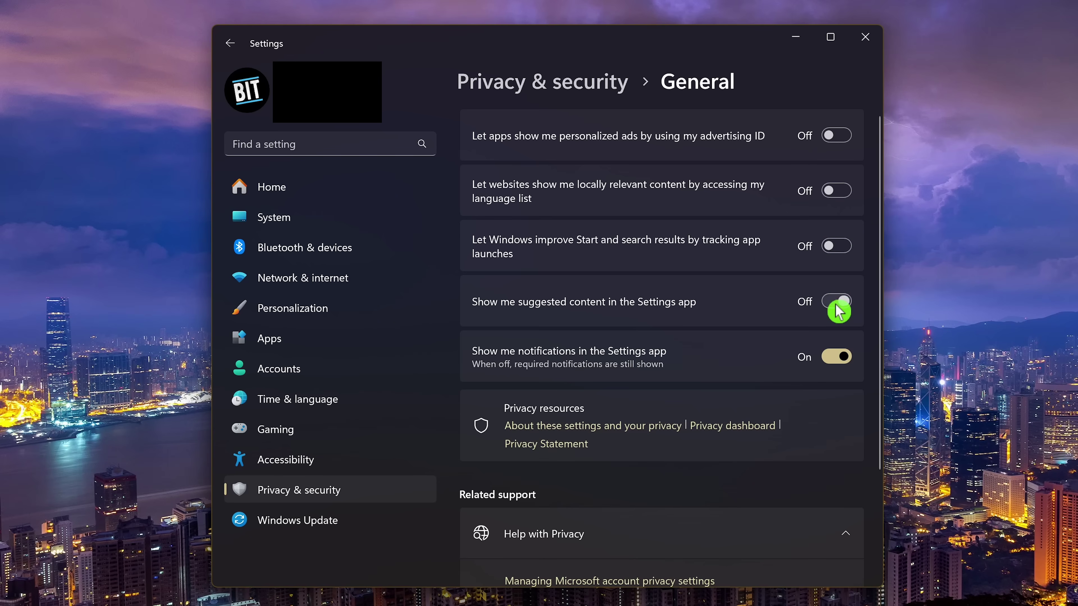
left_click(841, 360)
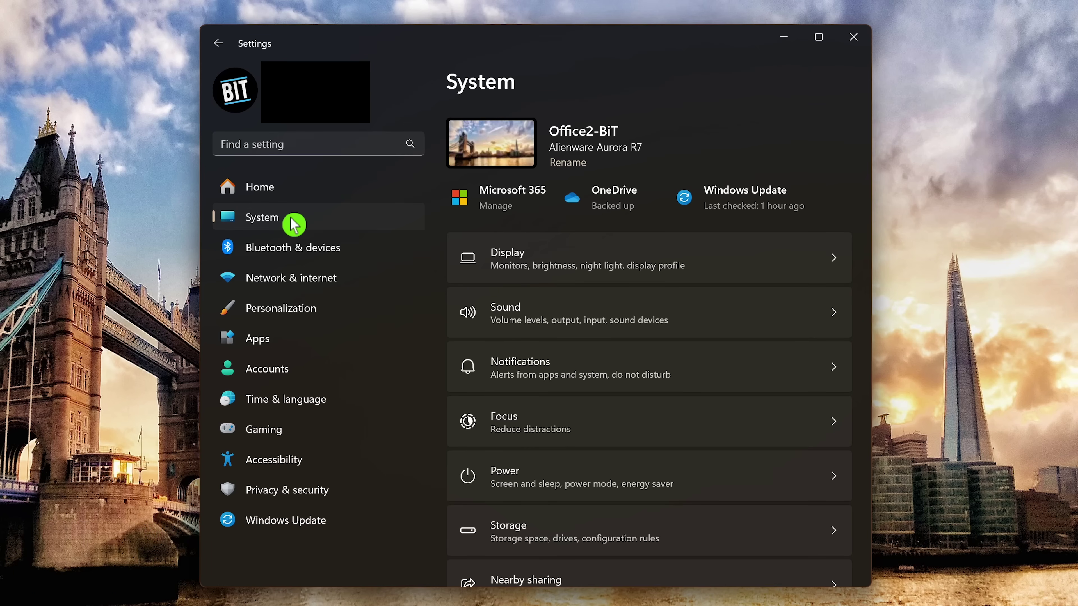
- Turn Storage Sense on under System > Storage and open its configuration
left_click(581, 533)
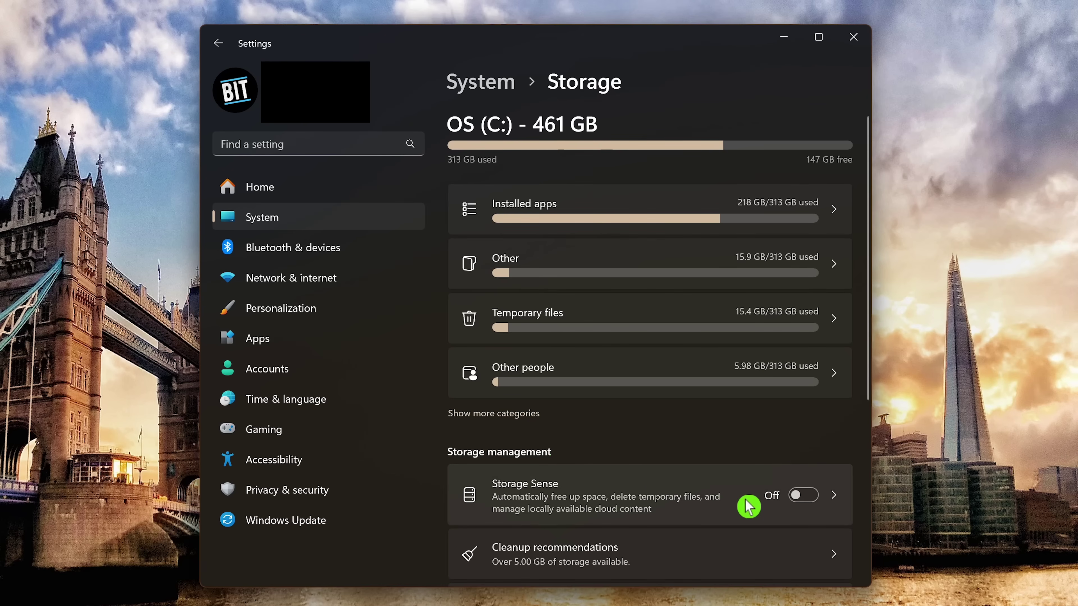
left_click(803, 496)
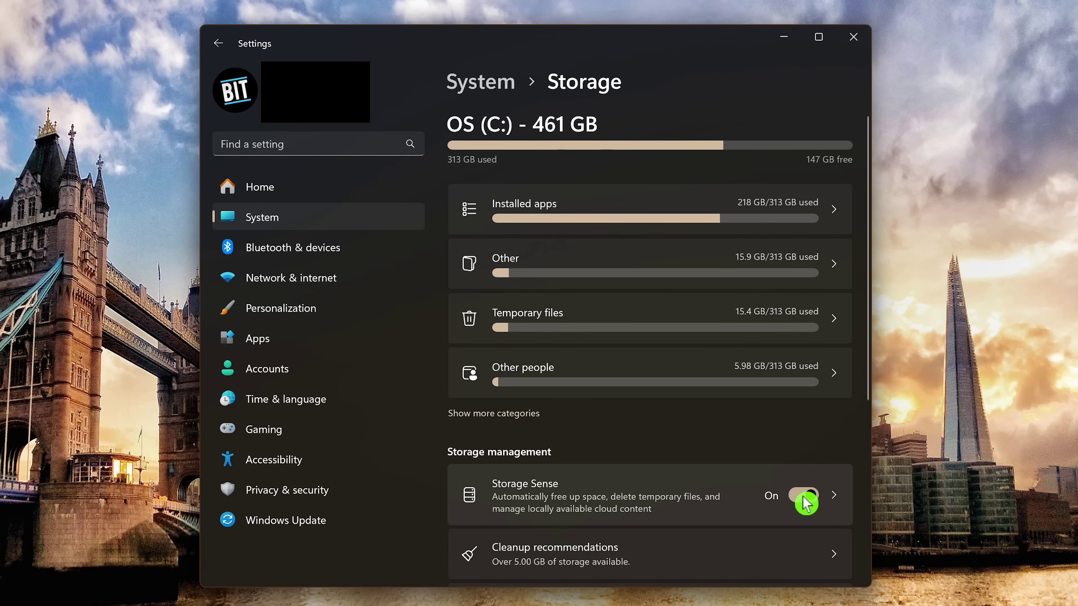
left_click(725, 516)
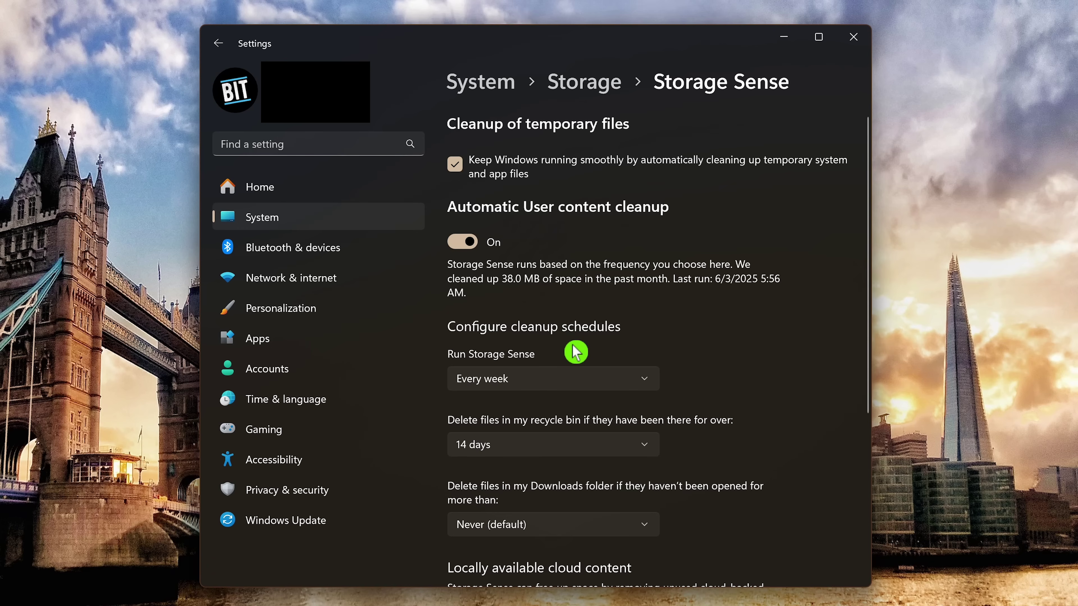
- Set Storage Sense to run every week and clear recycle-bin files after 14 days
left_click(621, 380)
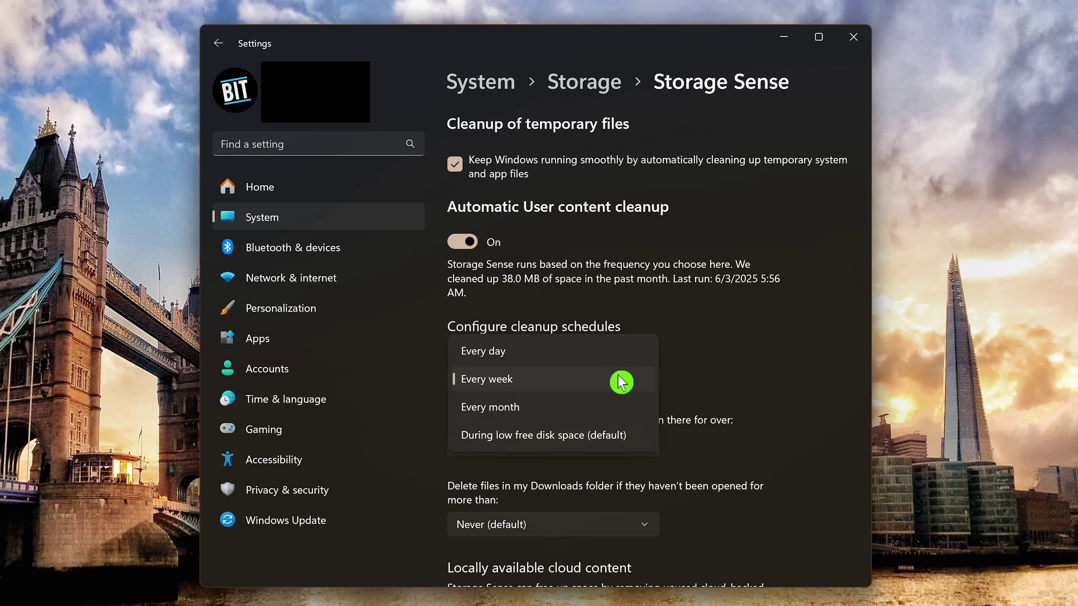
left_click(579, 383)
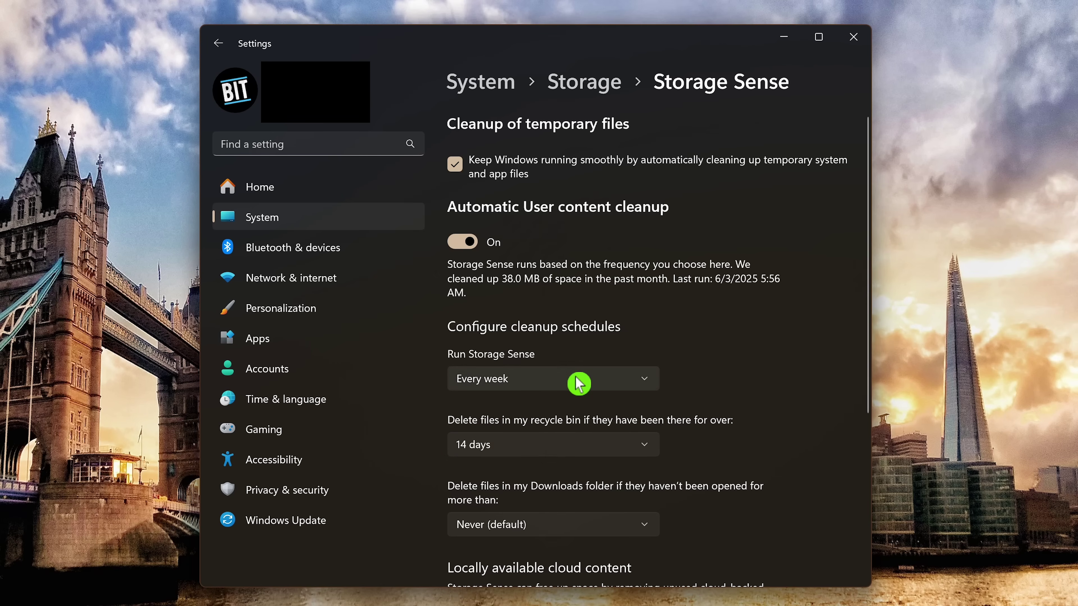
left_click(598, 457)
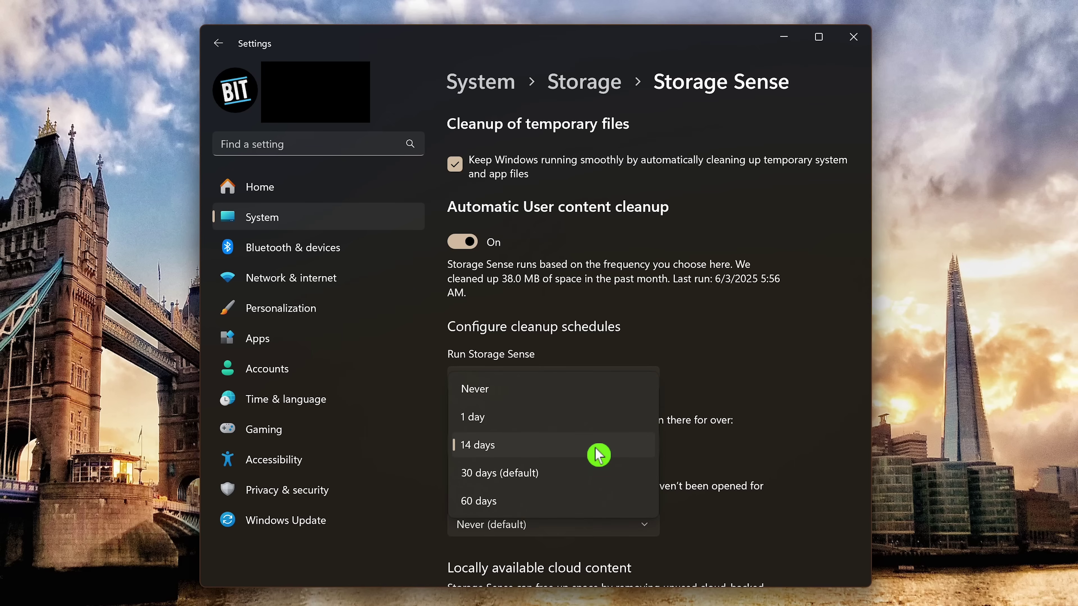
left_click(599, 454)
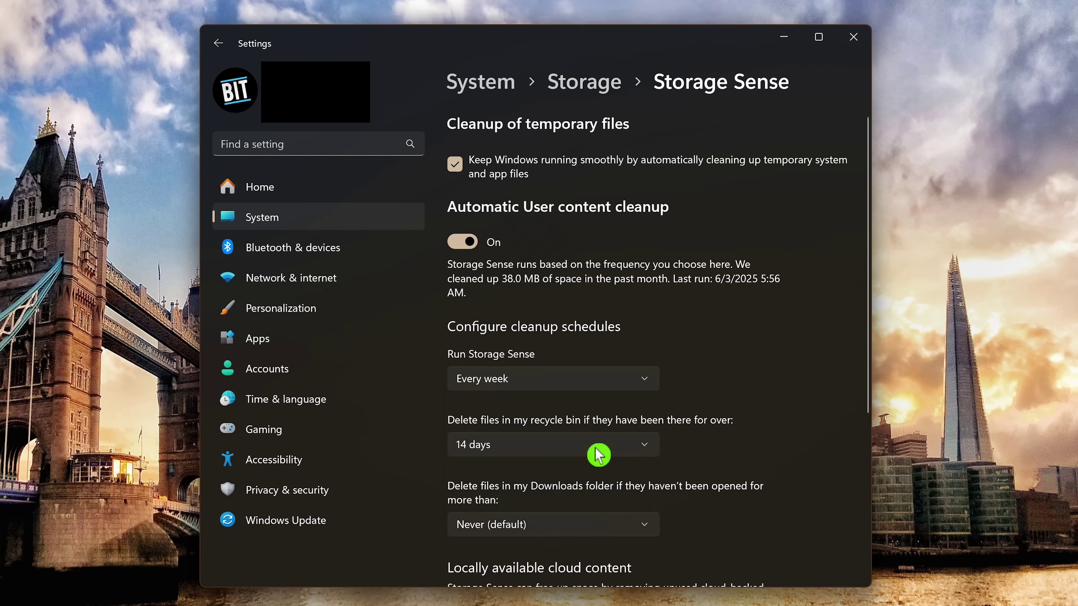
left_click(644, 530)
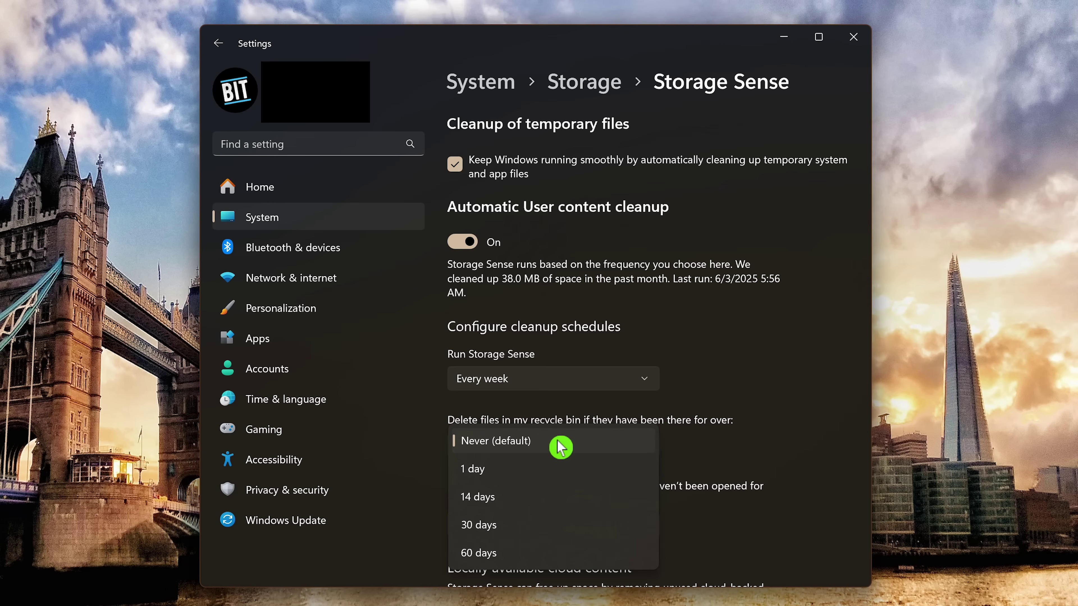
key("Down")
key("Down")
key("Return")
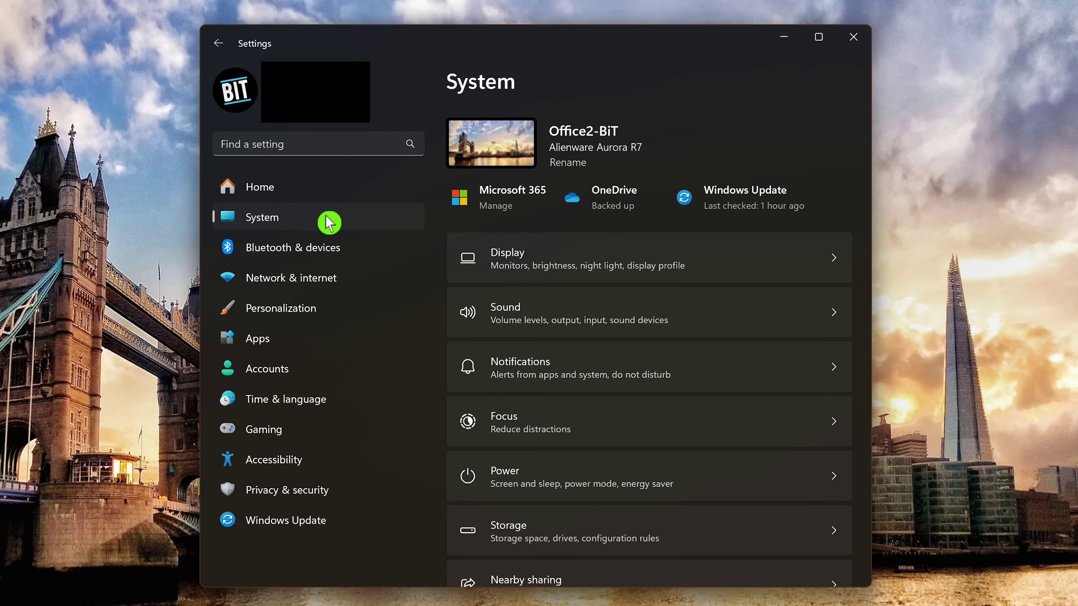
left_click(625, 260)
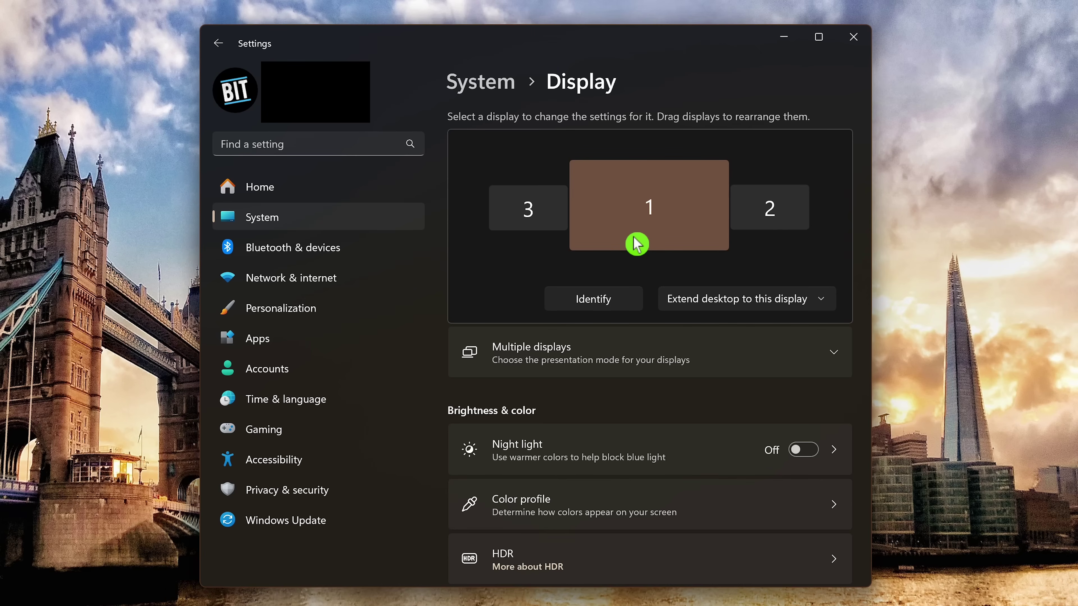
scroll(637, 244, "down", 5)
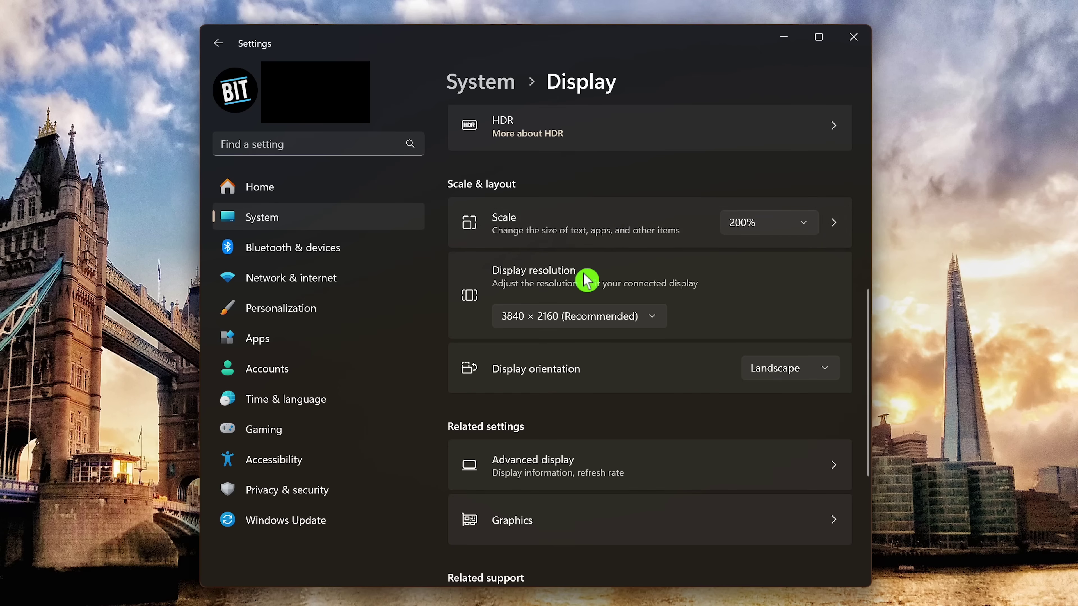
left_click(646, 327)
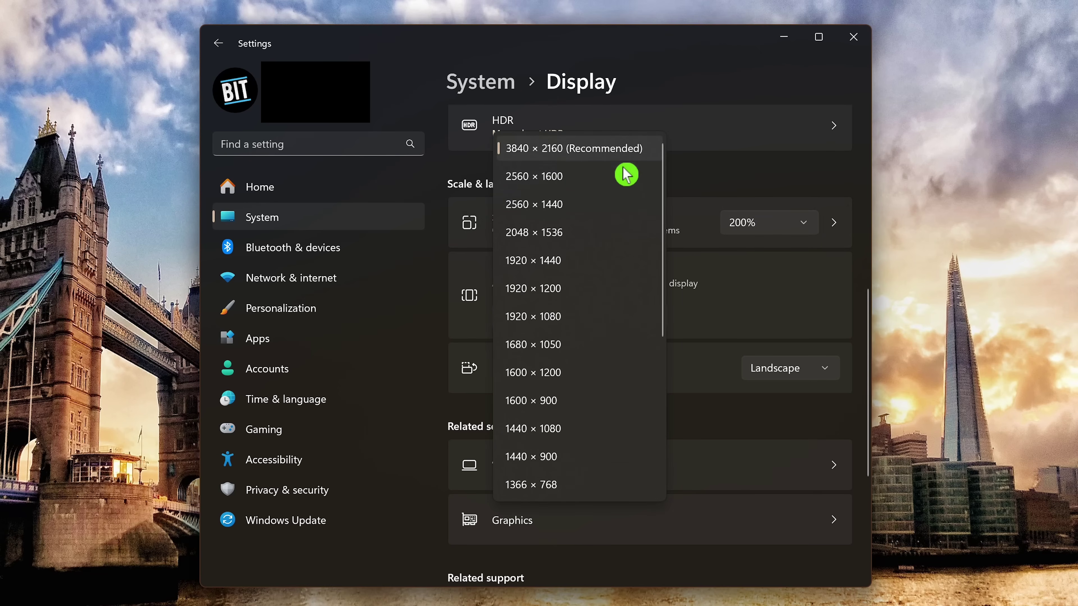
left_click(622, 159)
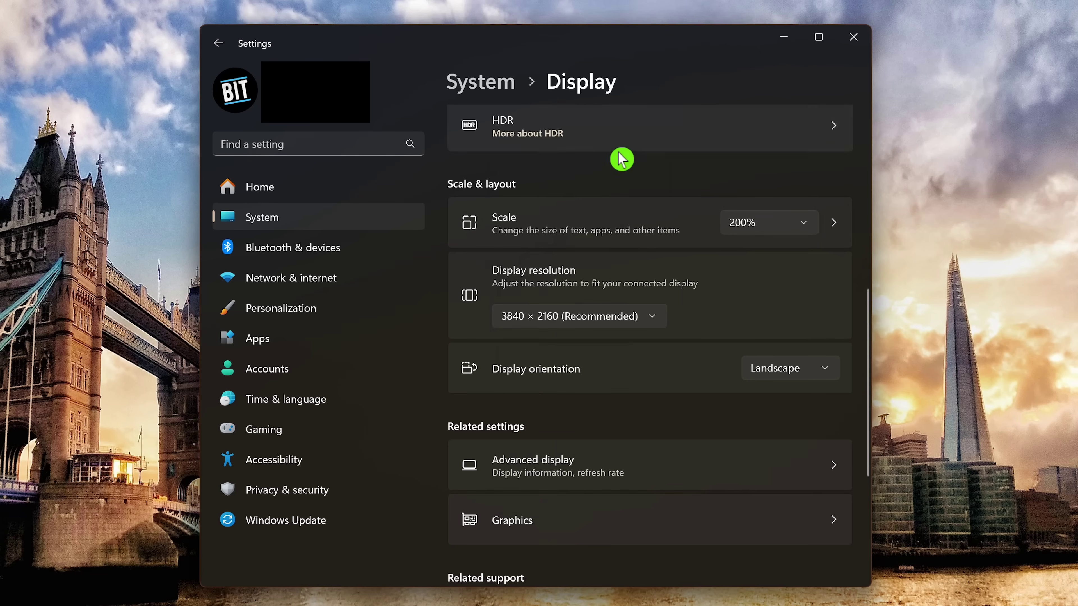
left_click(803, 229)
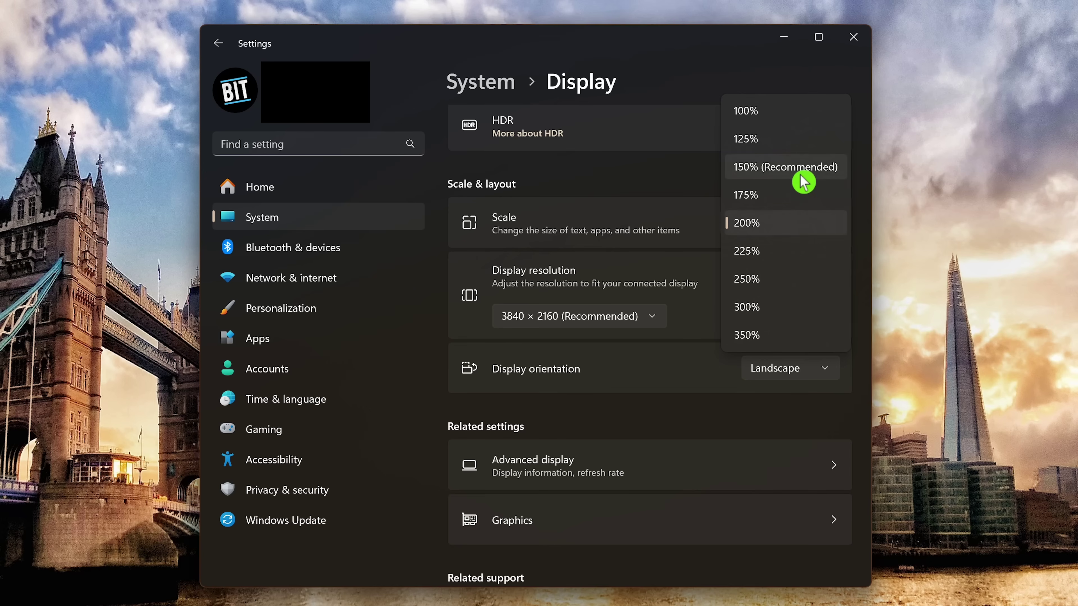
left_click(799, 223)
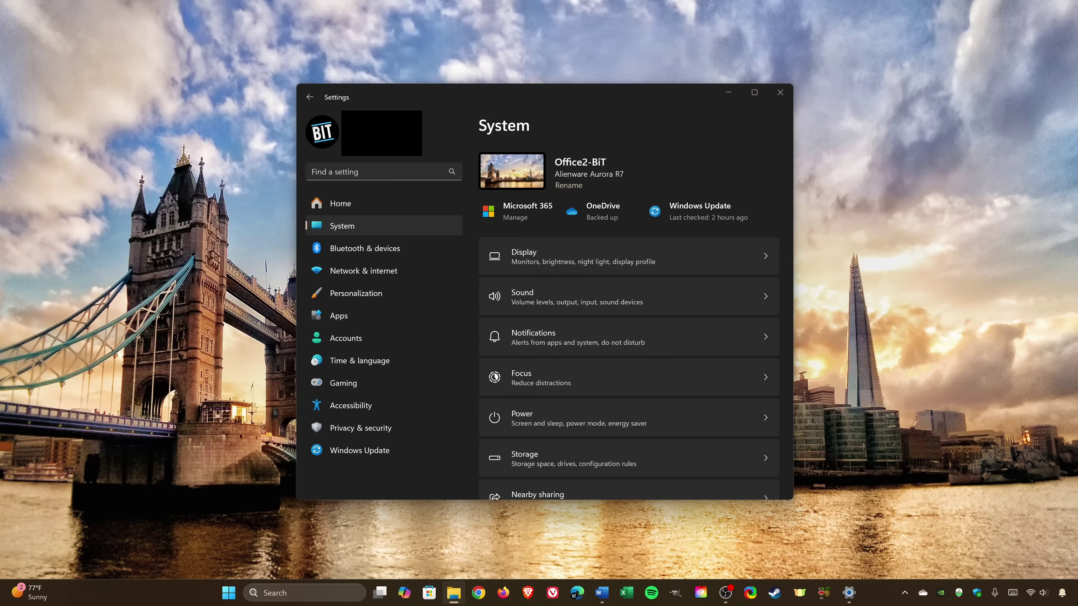
- Set Taskbar alignment under Personalization > Taskbar > Taskbar behaviors to Center
left_click(399, 299)
scroll(642, 329, "down", 5)
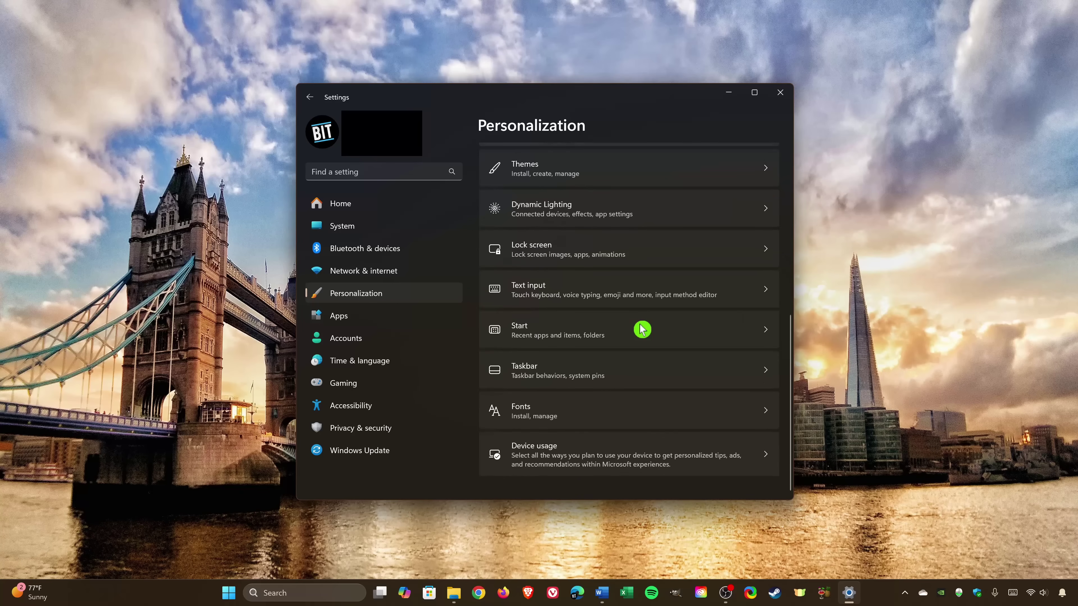
left_click(611, 375)
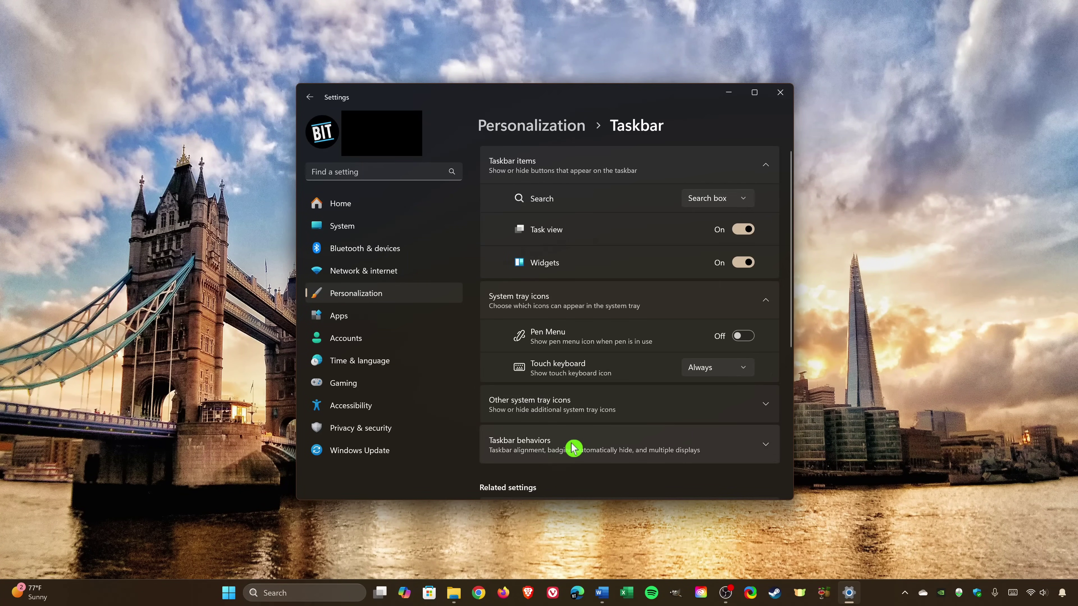
left_click(571, 448)
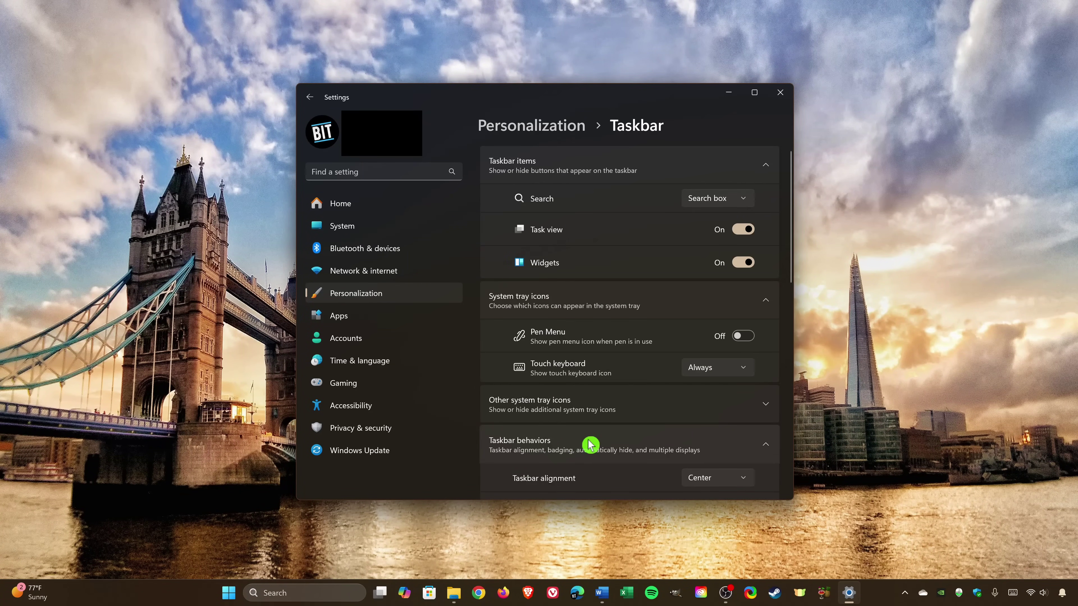
scroll(611, 441, "down", 5)
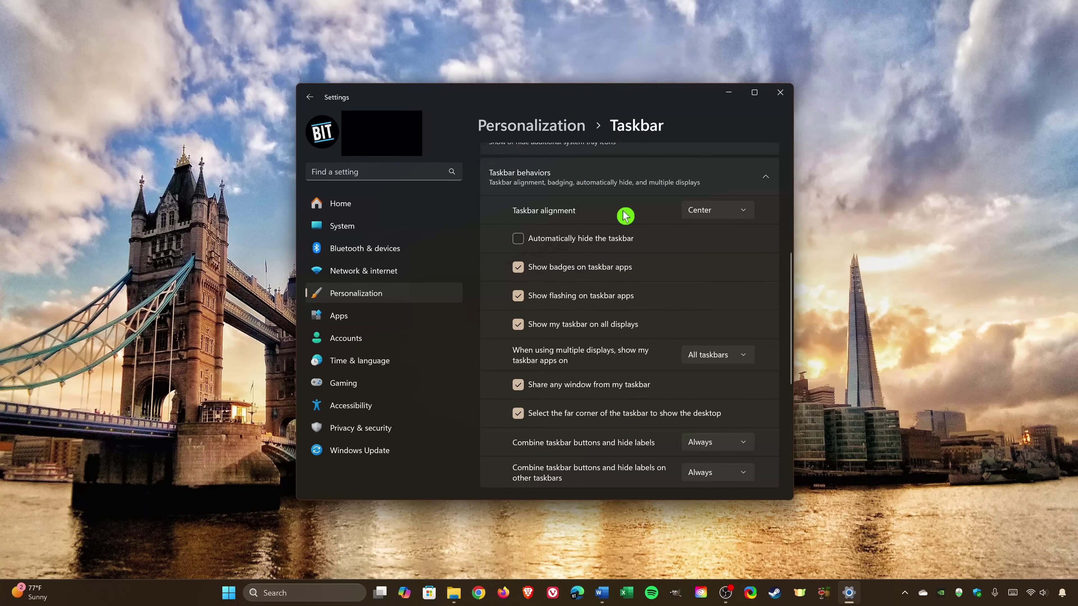
left_click(711, 212)
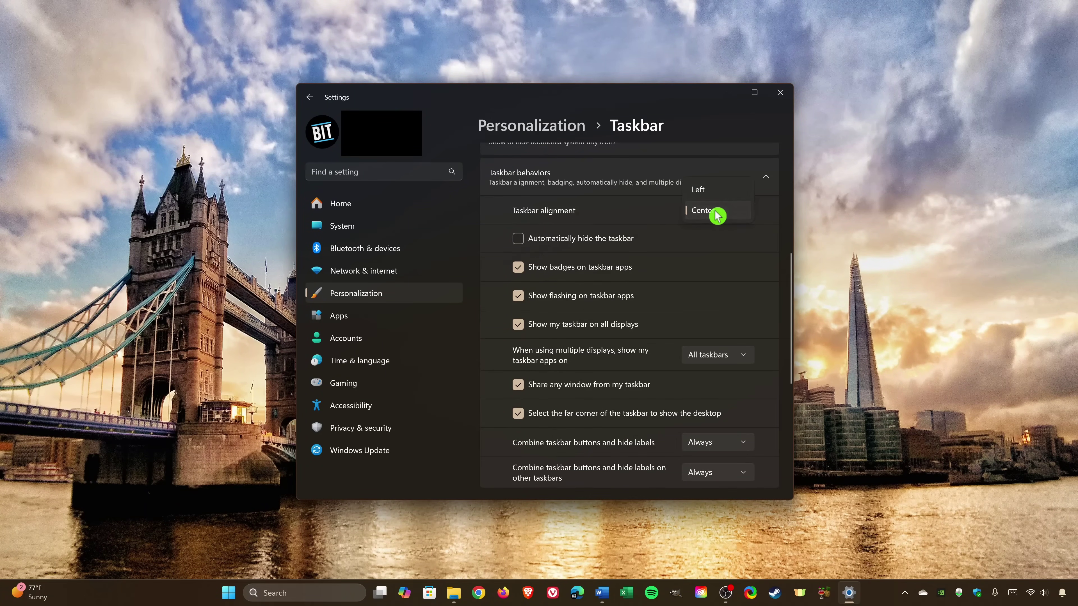
left_click(717, 194)
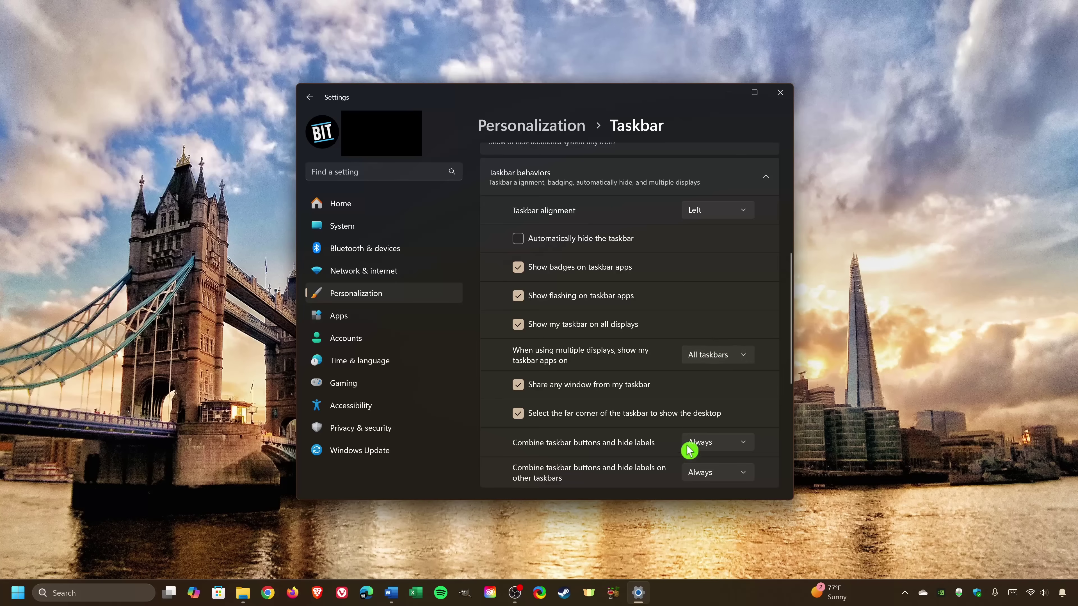
mouse_move(638, 594)
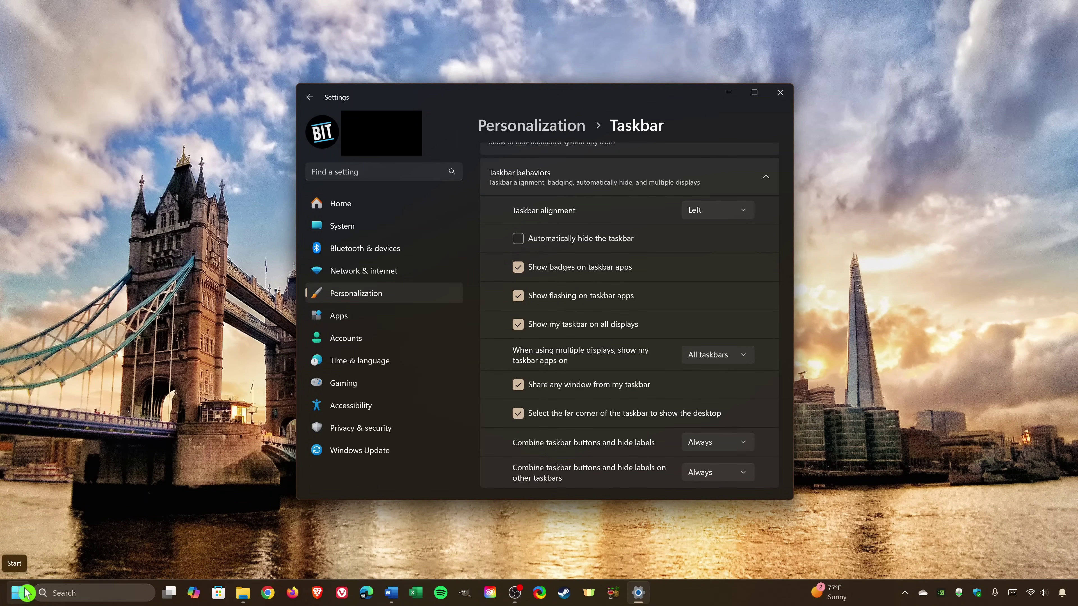
left_click(717, 212)
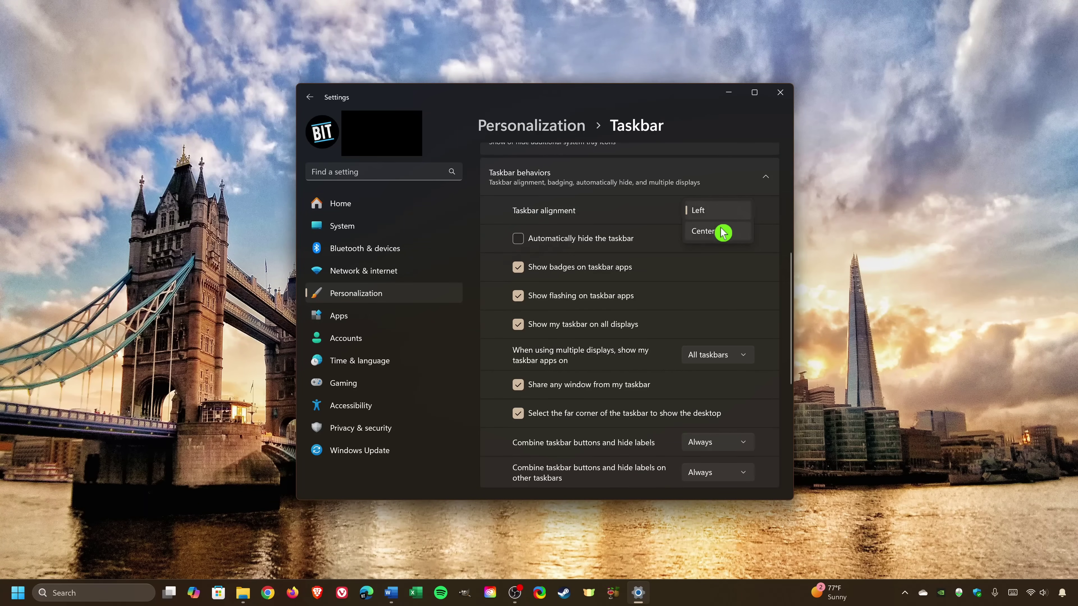
left_click(723, 236)
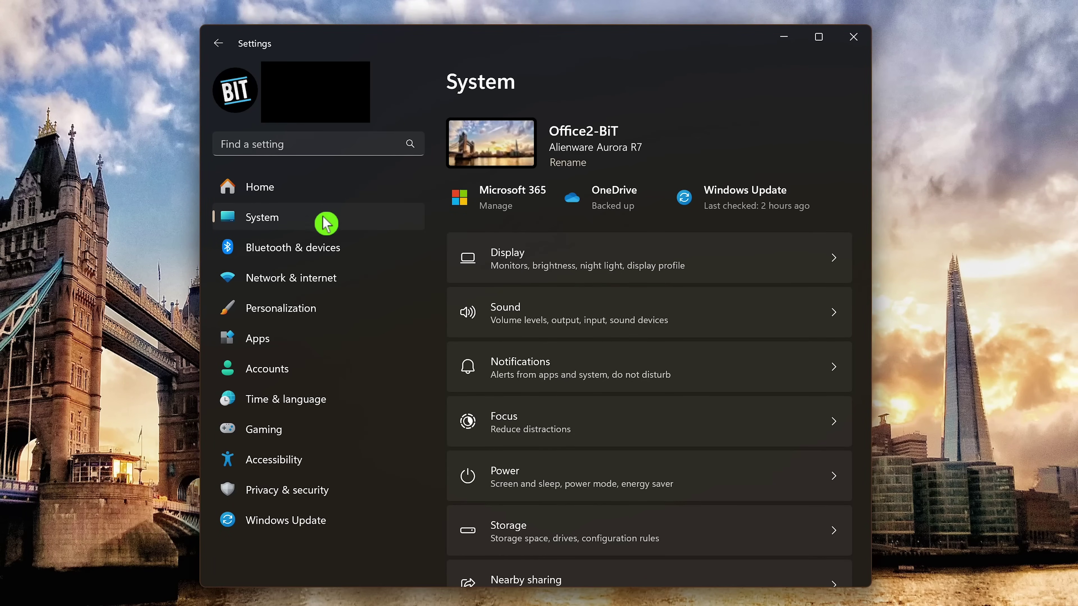
- Switch off Copilot, Microsoft Edge and Microsoft Teams in Apps > Startup
left_click(307, 351)
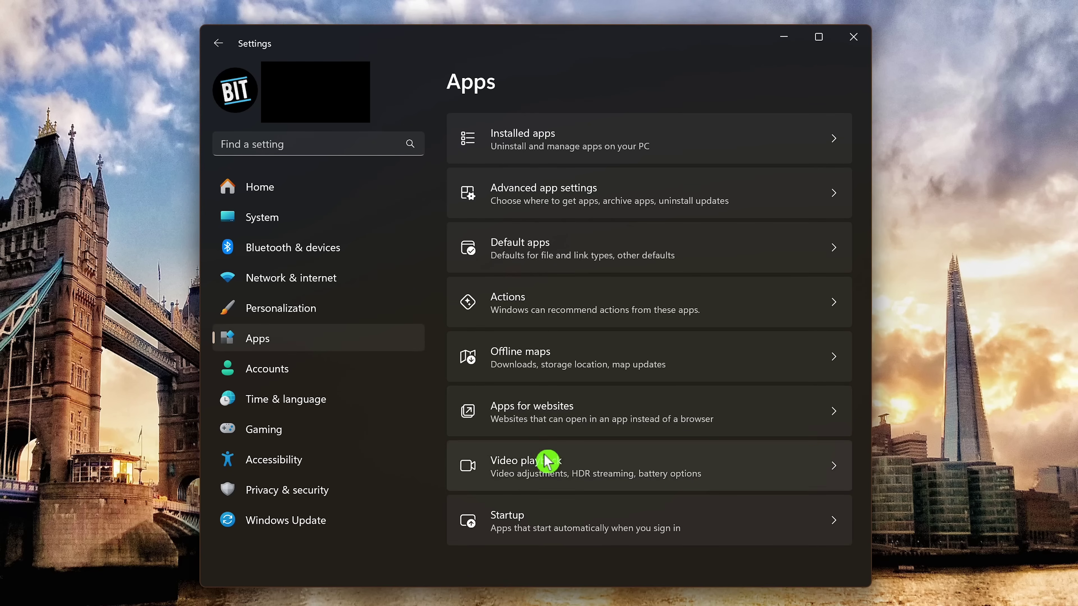
left_click(573, 524)
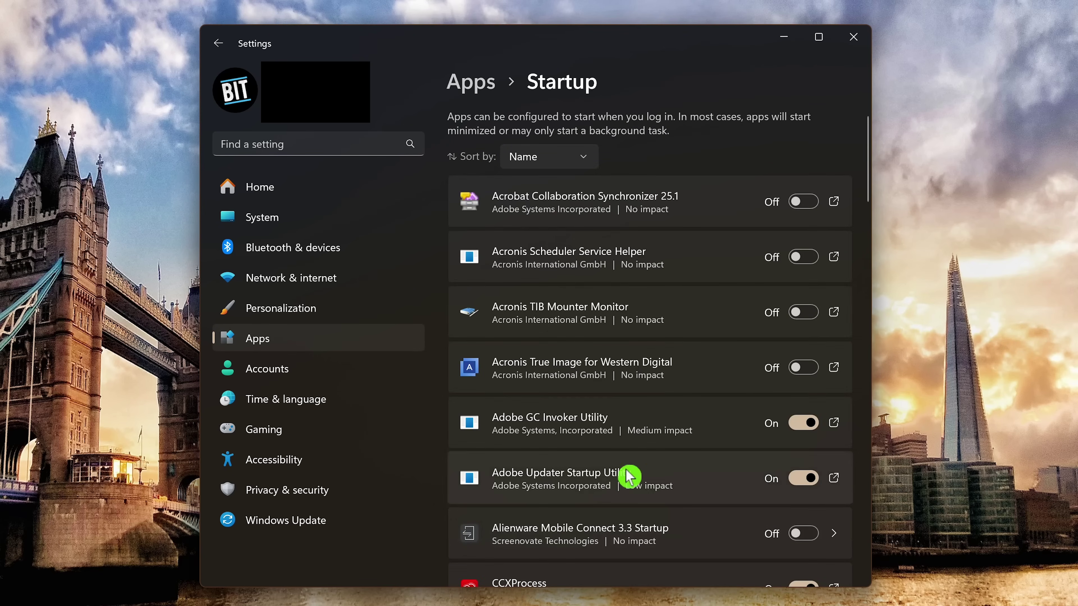
scroll(775, 453, "down", 3)
scroll(775, 457, "down", 3)
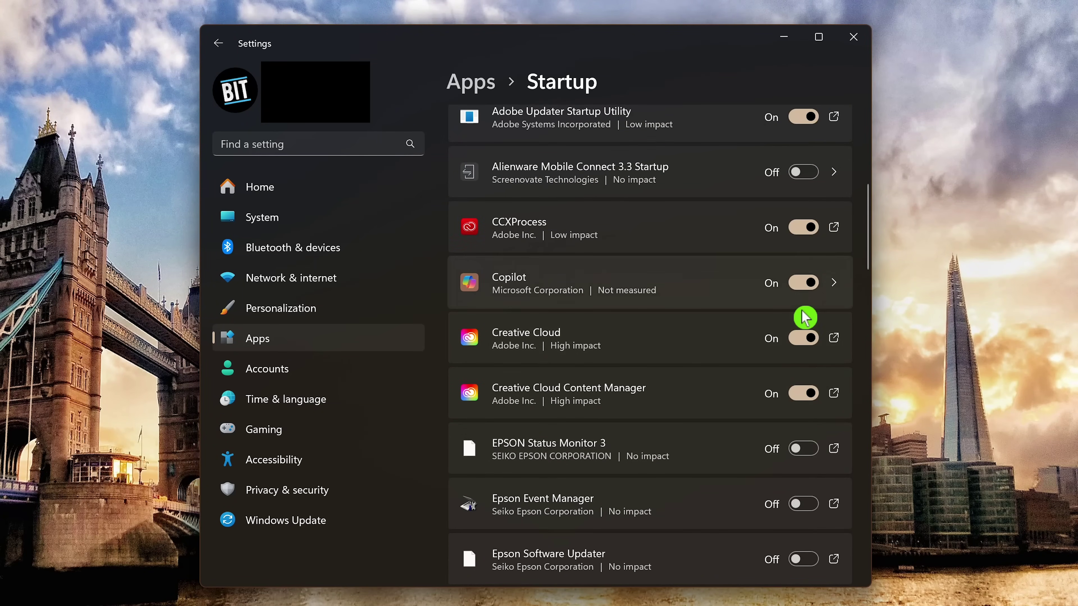
left_click(809, 285)
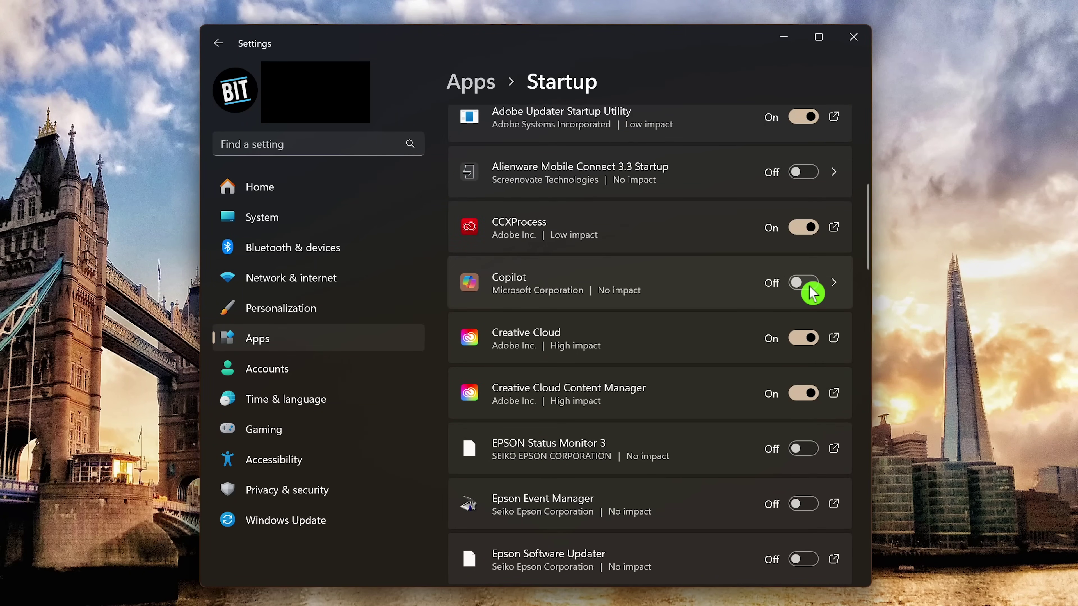
scroll(812, 289, "down", 13)
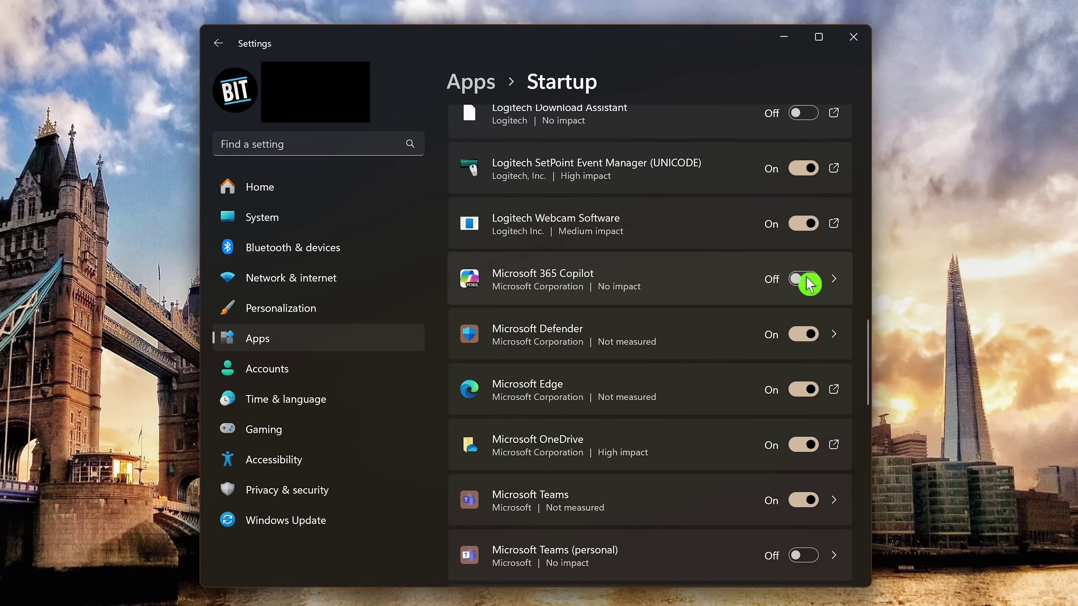
left_click(806, 390)
left_click(812, 502)
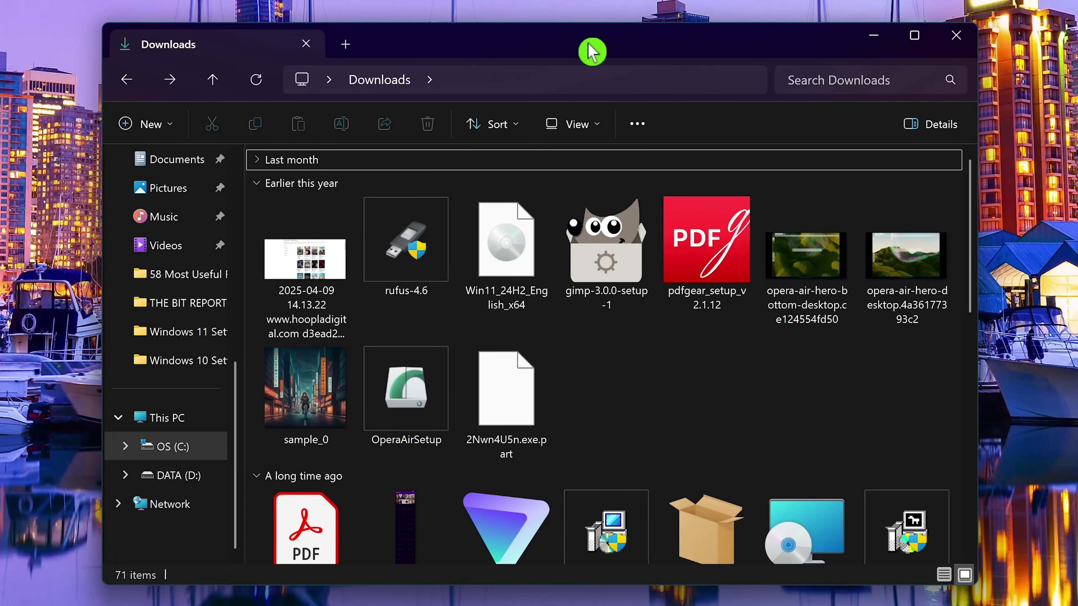
- Turn on File name extensions from the View > Show menu in Downloads
left_click(596, 133)
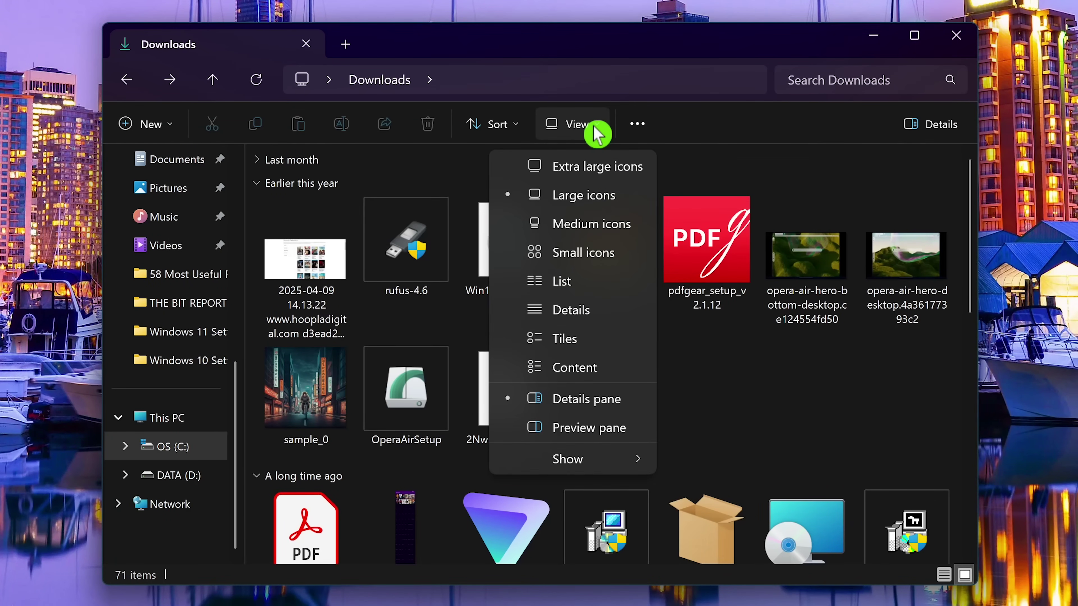
mouse_move(595, 461)
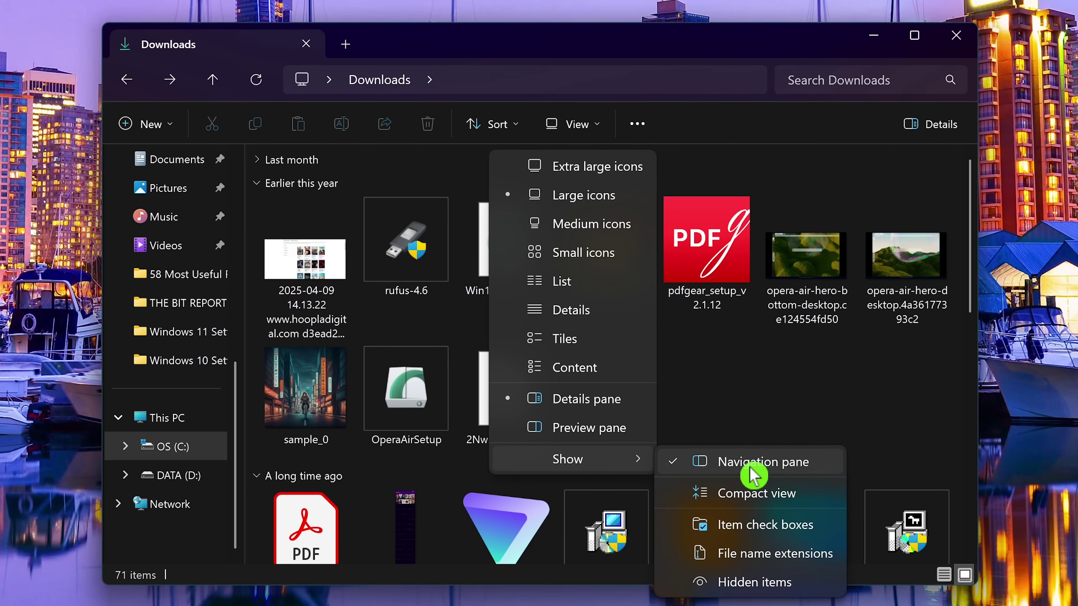
left_click(775, 553)
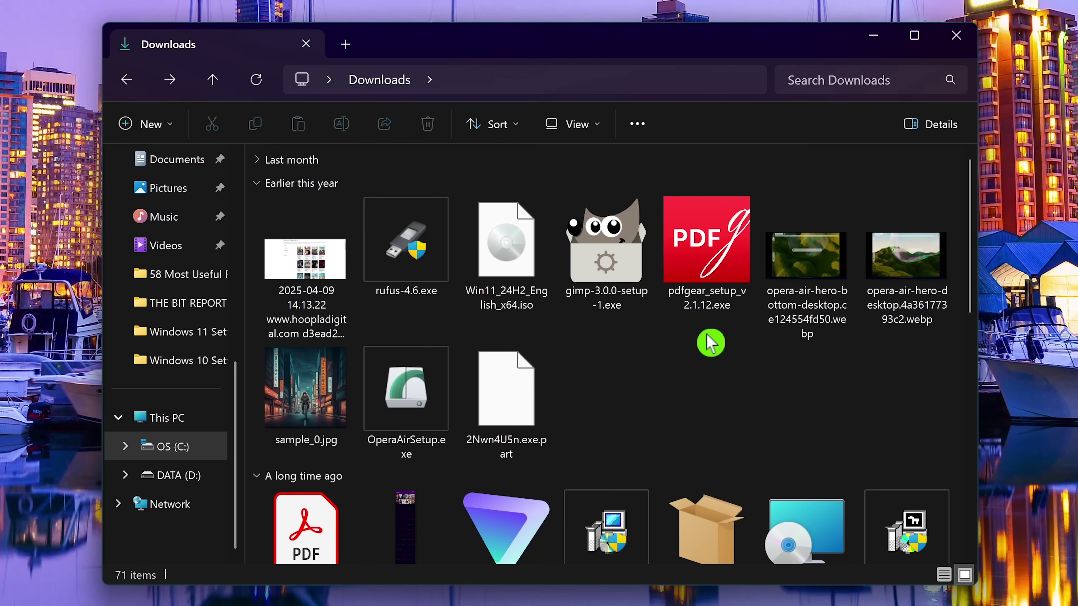
- Open OS (C:) and turn on Hidden items to reveal ProgramData and Recovery
left_click(175, 446)
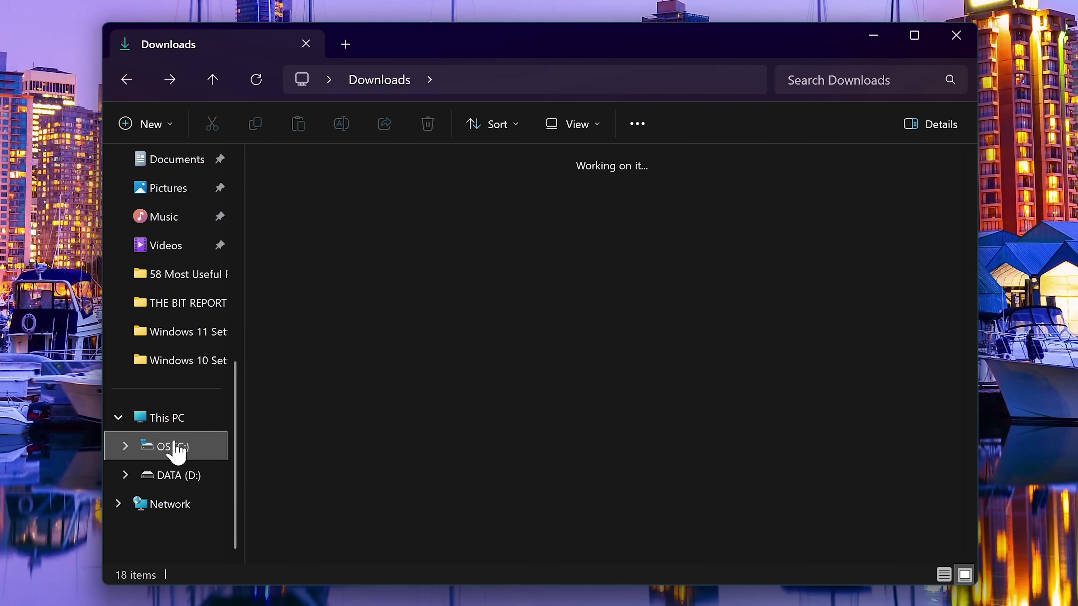
left_click(577, 127)
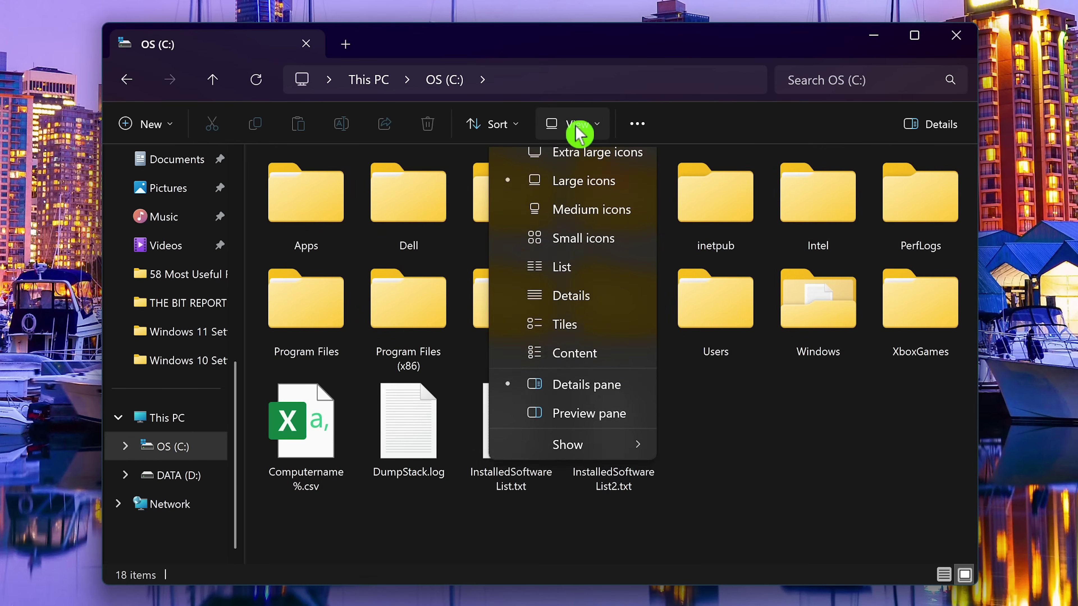
mouse_move(580, 461)
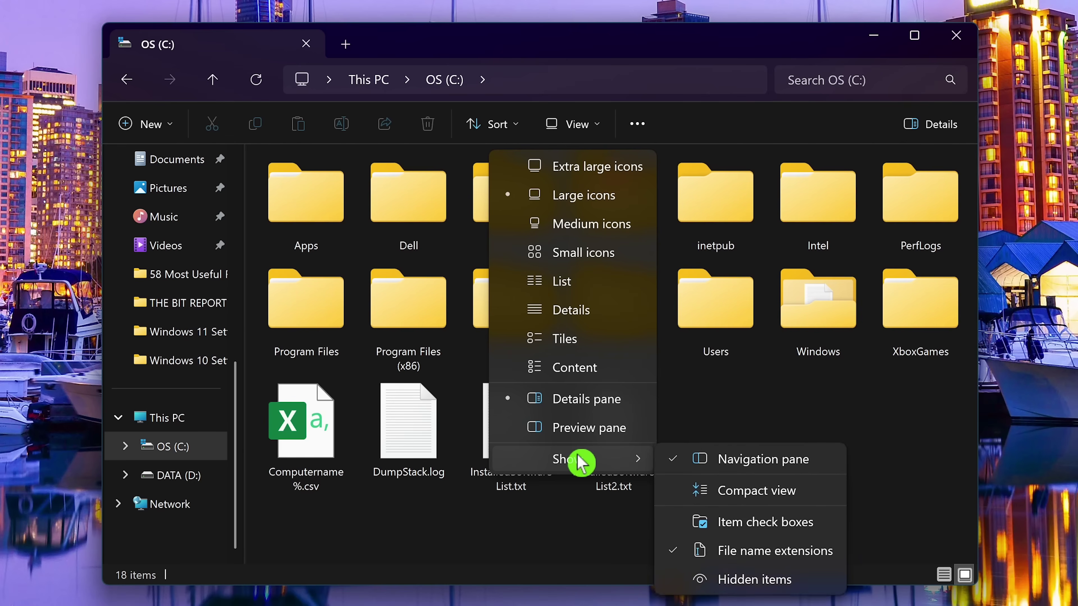
left_click(779, 590)
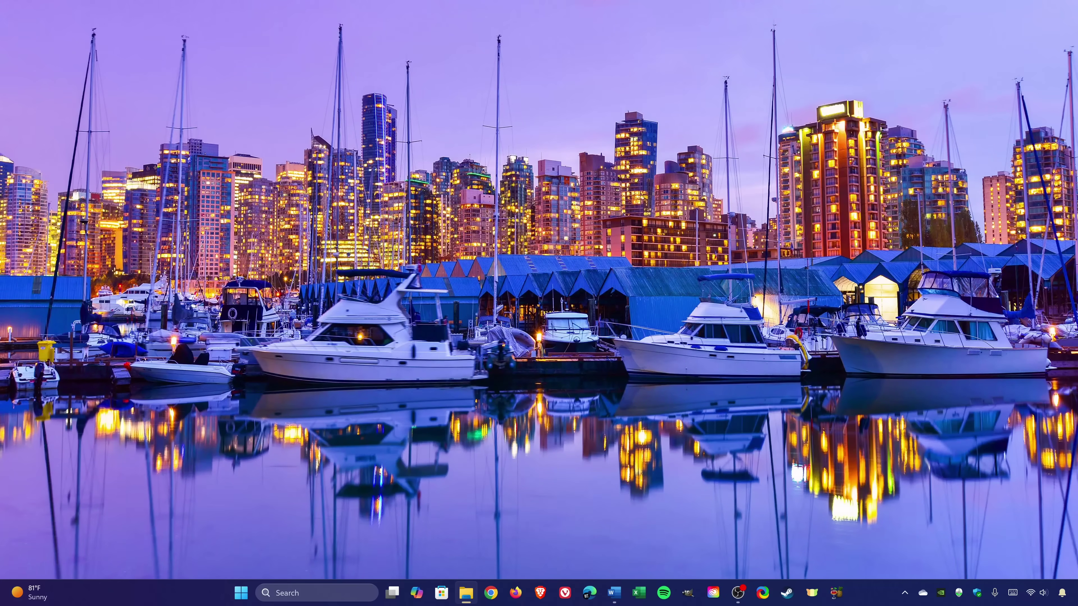
- Search for 'restore point' and open System Protection in System Properties
left_click(323, 599)
type("re")
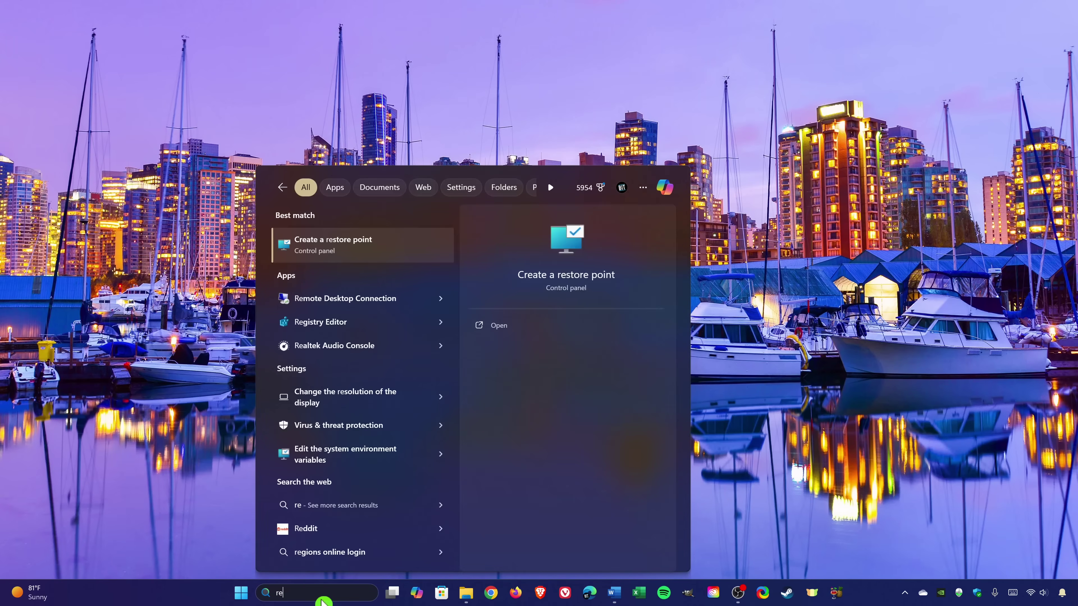
type("store point")
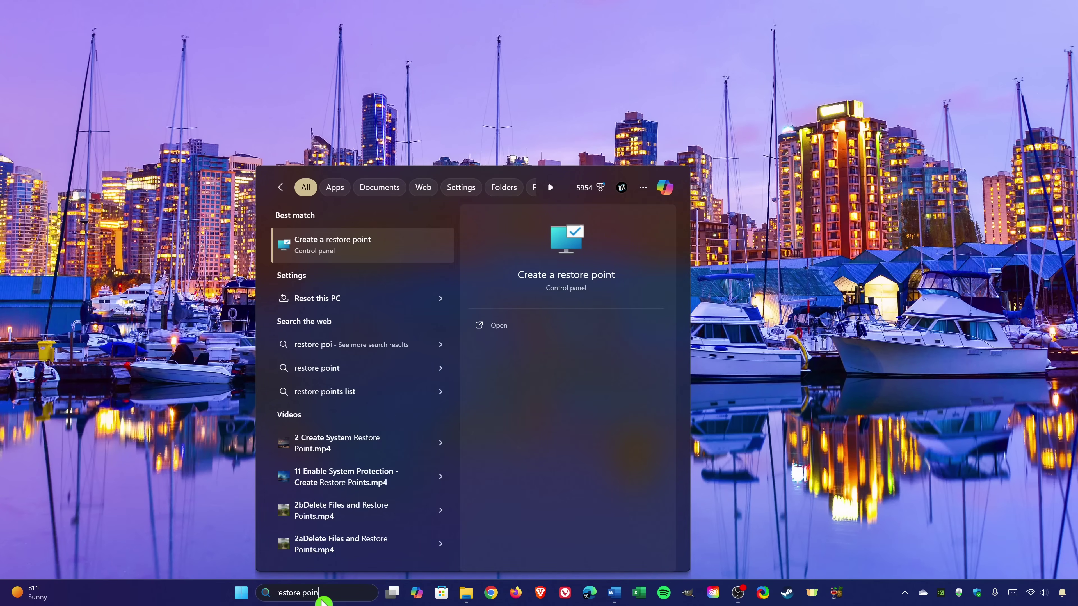
left_click(370, 261)
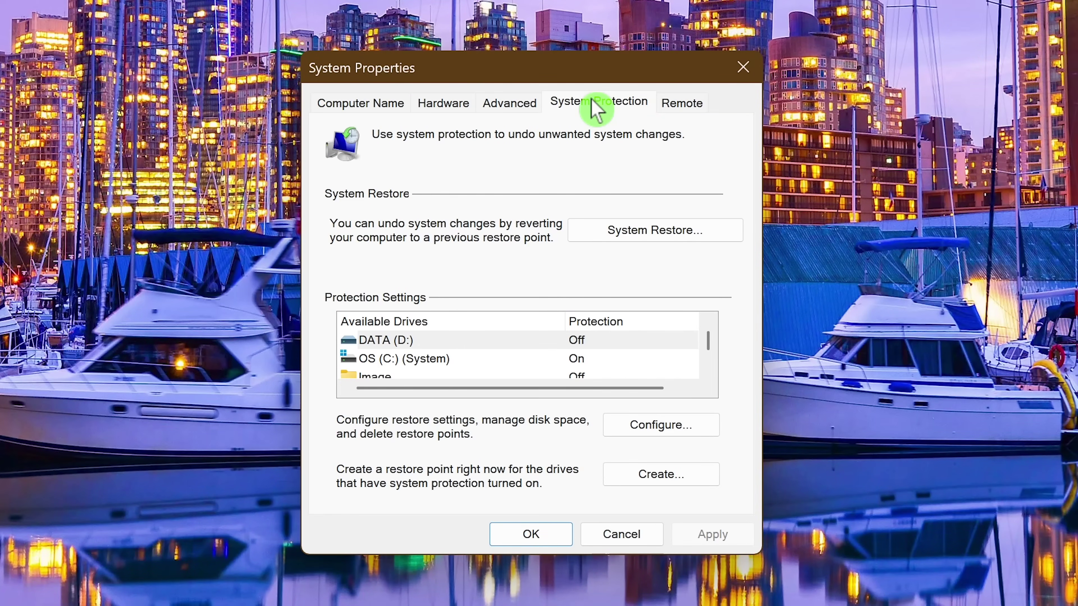
- For OS (C:), keep protection on and cap Max Usage at 3% (13.84 GB)
left_click(464, 363)
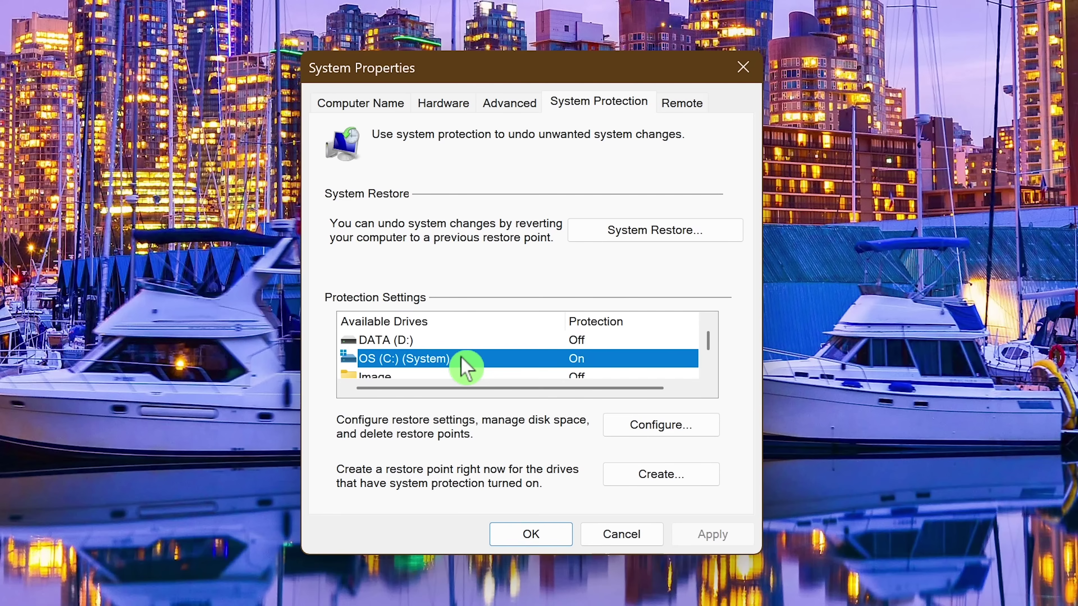
left_click(664, 435)
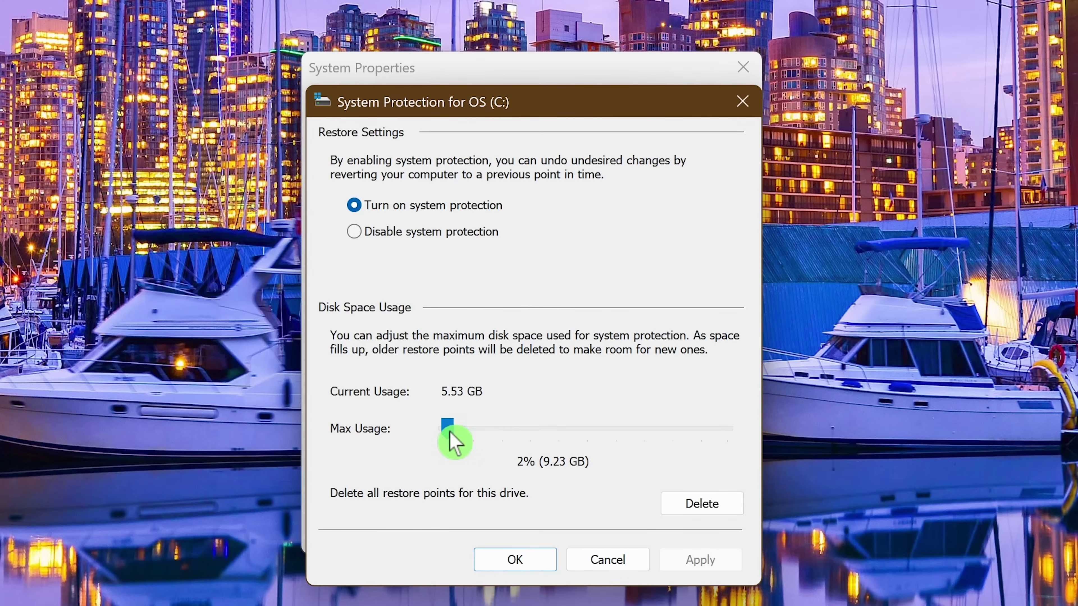
scroll(455, 429, "down", 2)
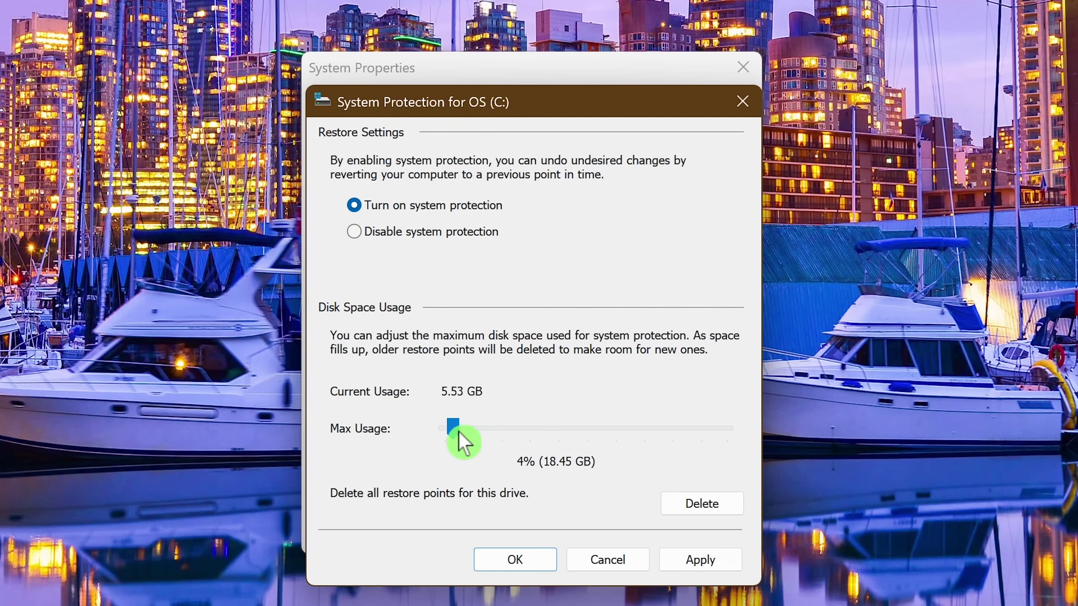
scroll(455, 428, "up", 3)
scroll(454, 428, "down", 2)
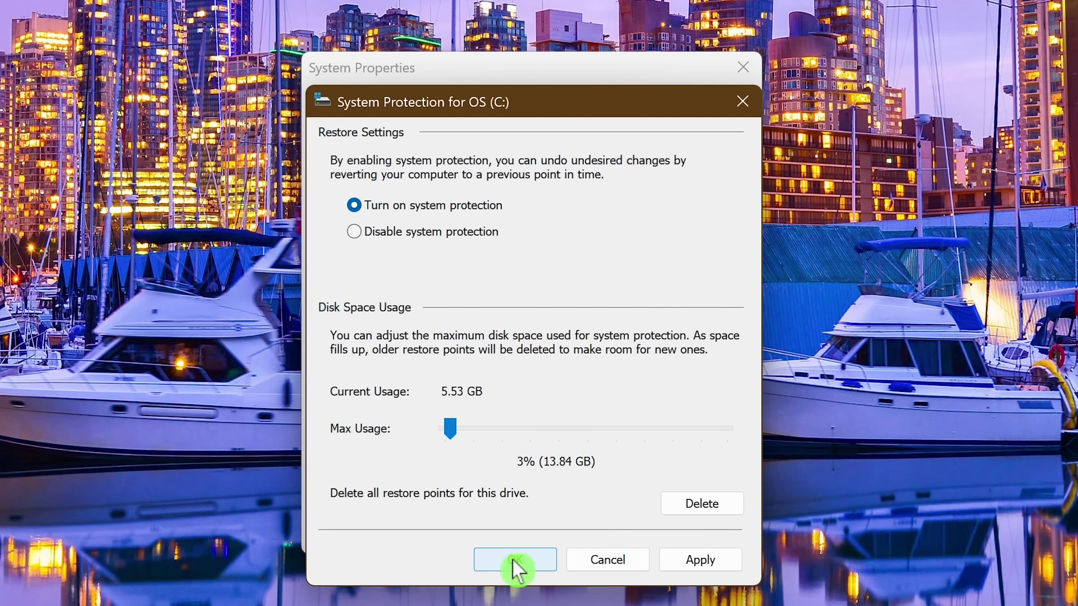
left_click(515, 559)
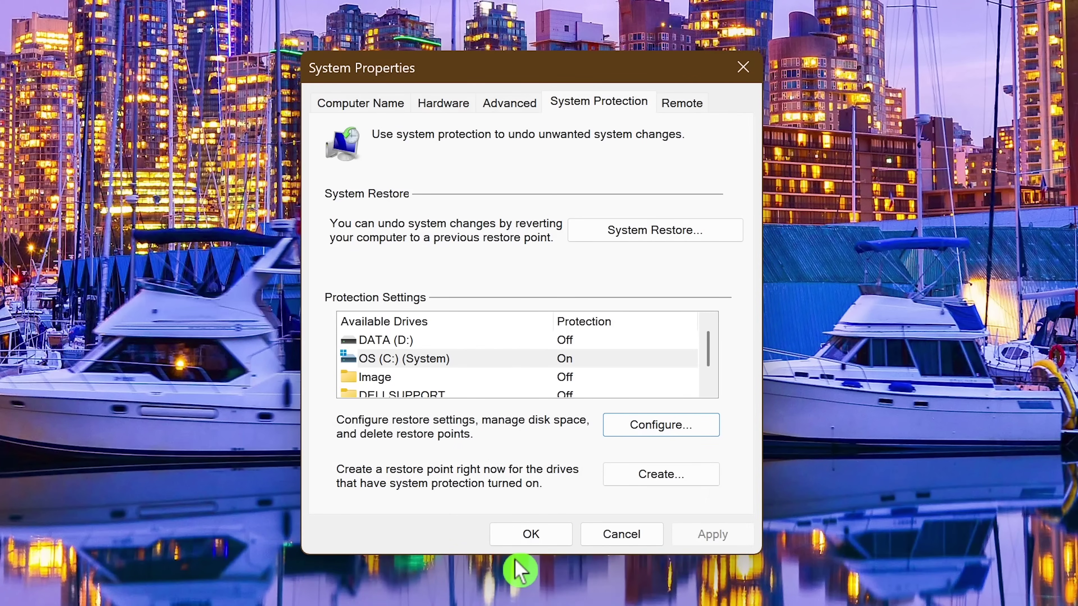
- Begin a new restore point and enter the description 'First'
left_click(671, 480)
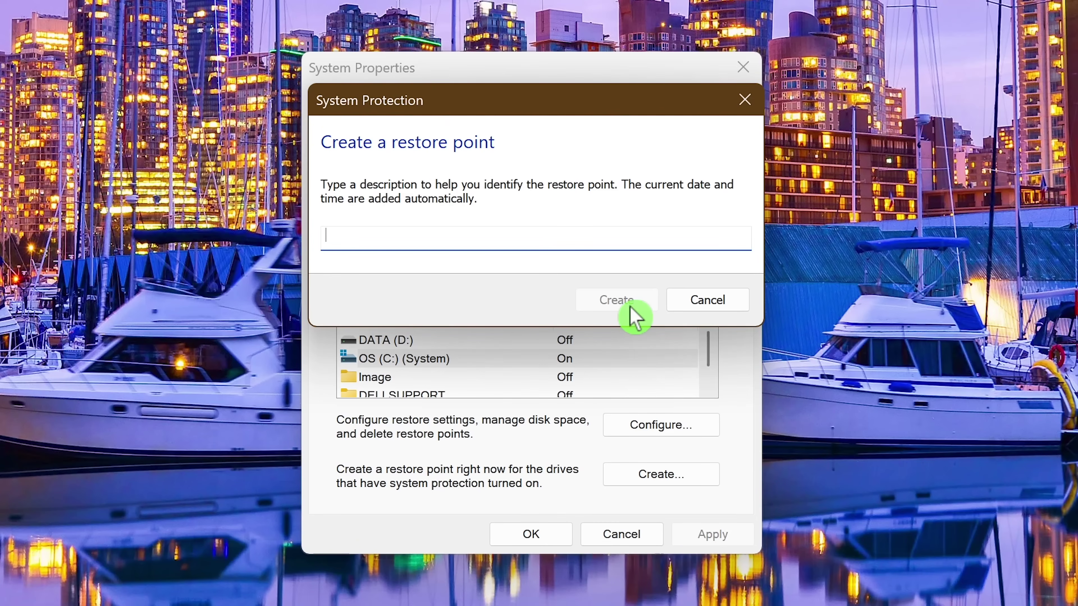
type("First")
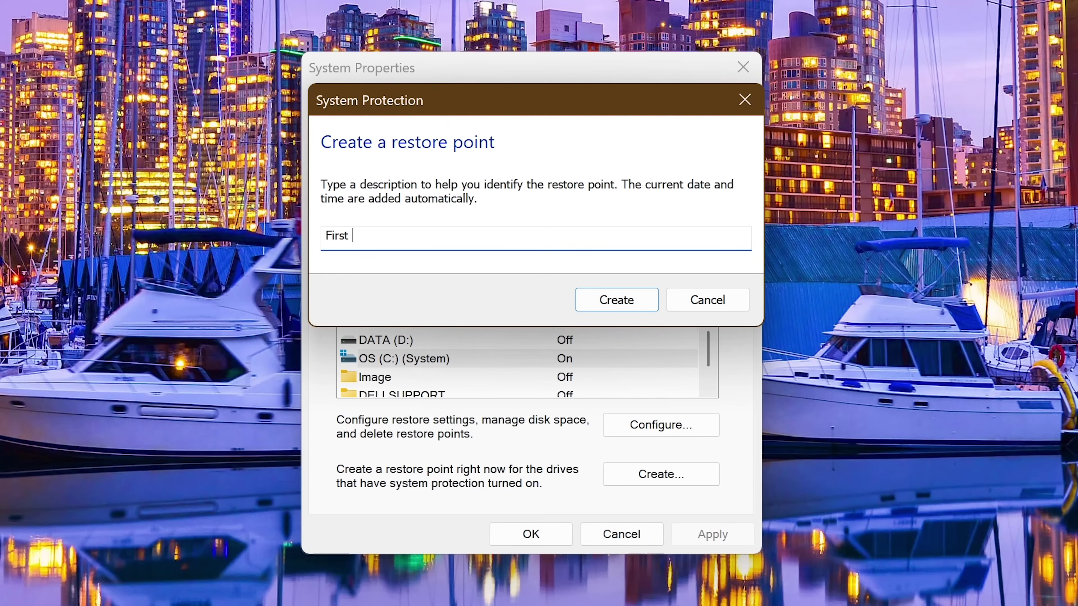